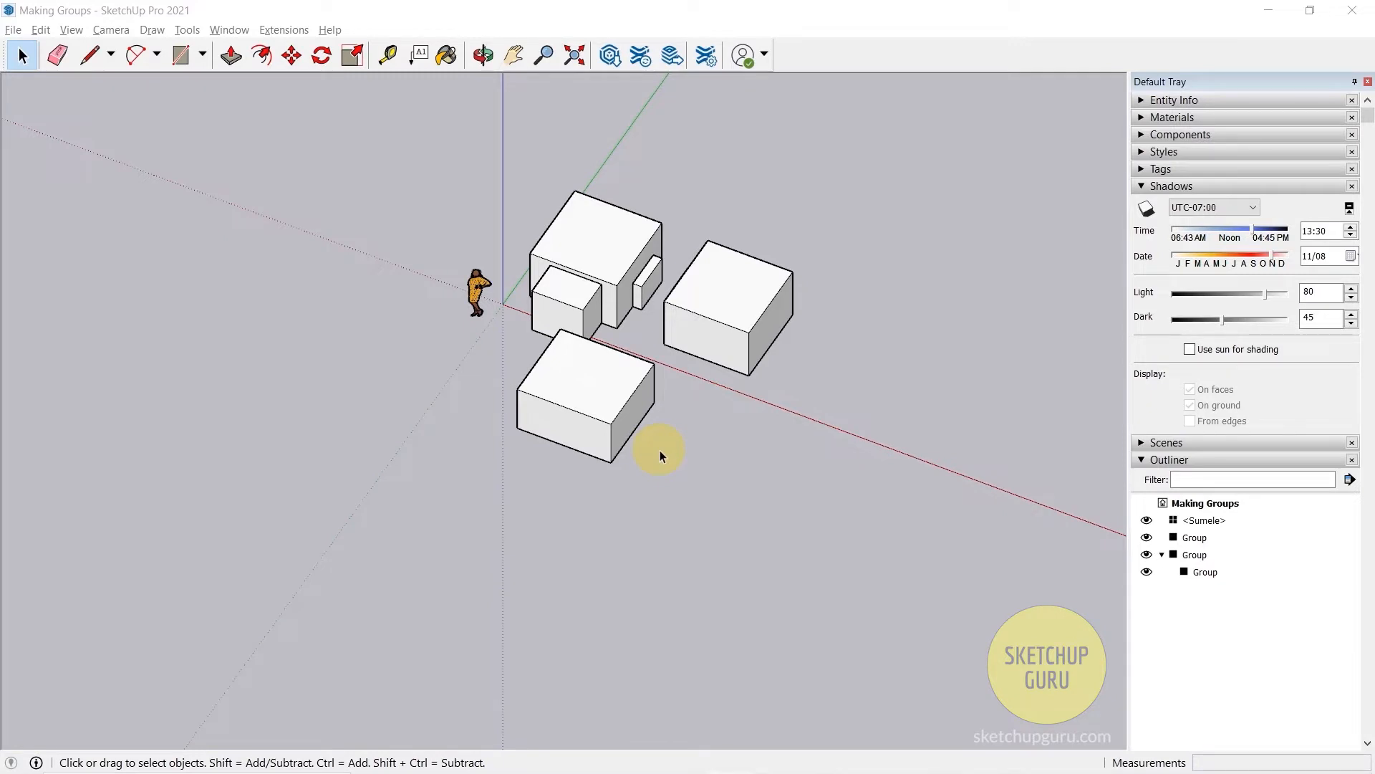
Move the group of one large and one small box freely along the ground, away from the origin in the red-axis direction
scroll(227, 331, down, 2)
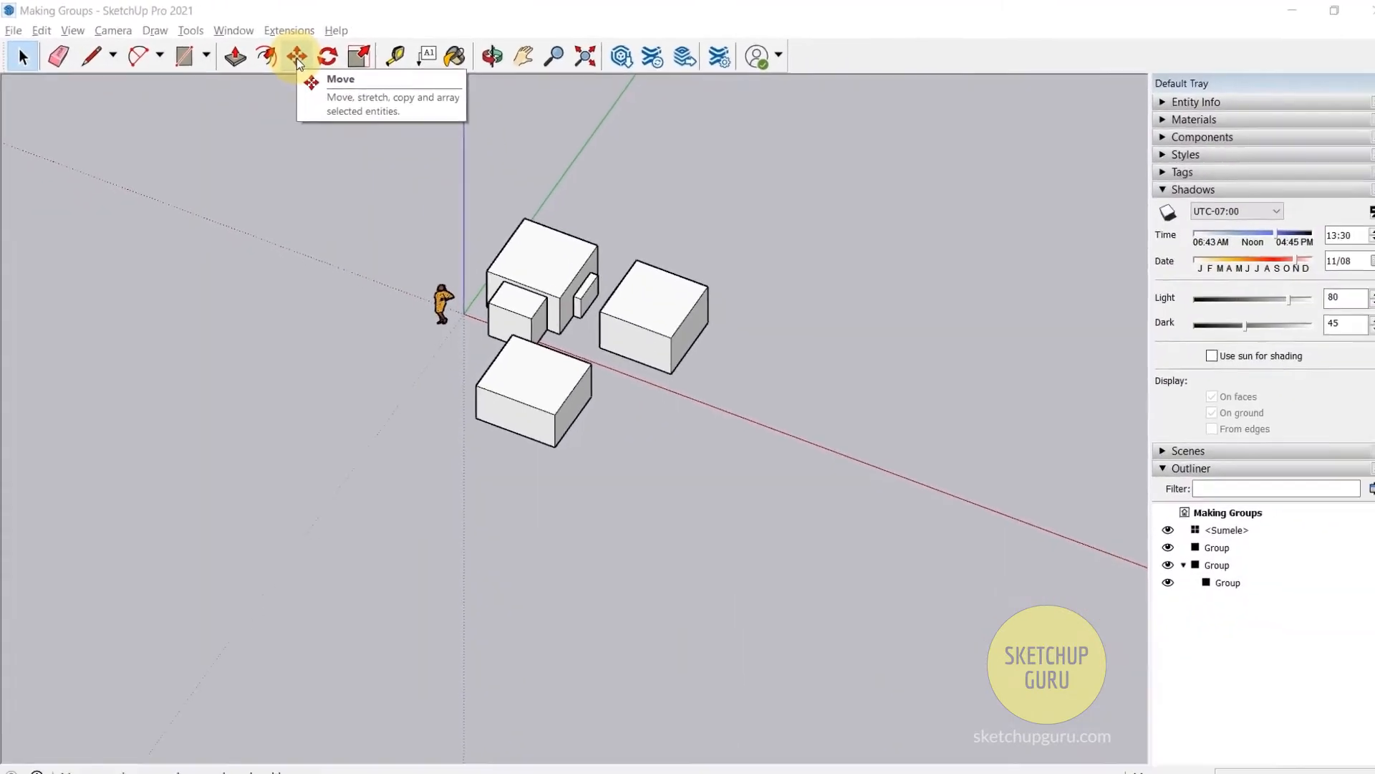
click(298, 59)
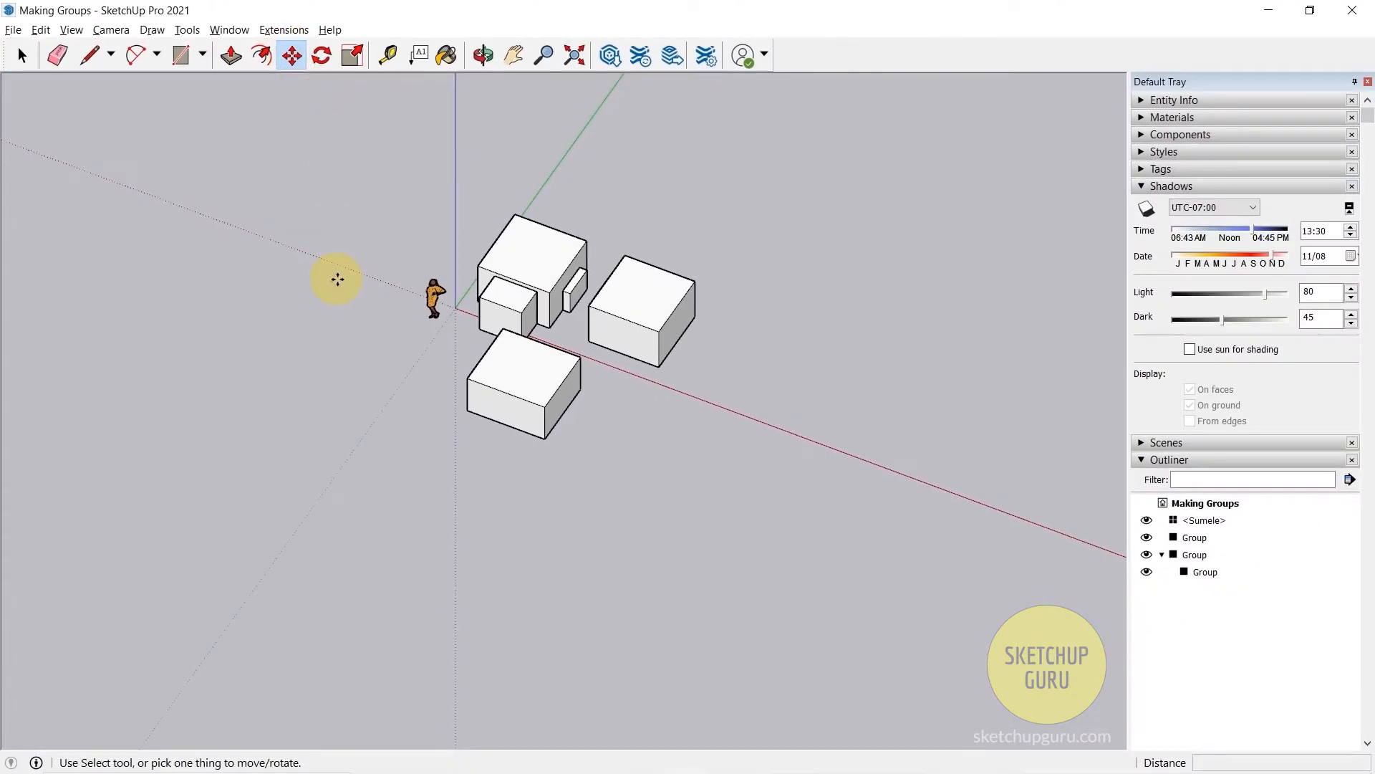
key(m)
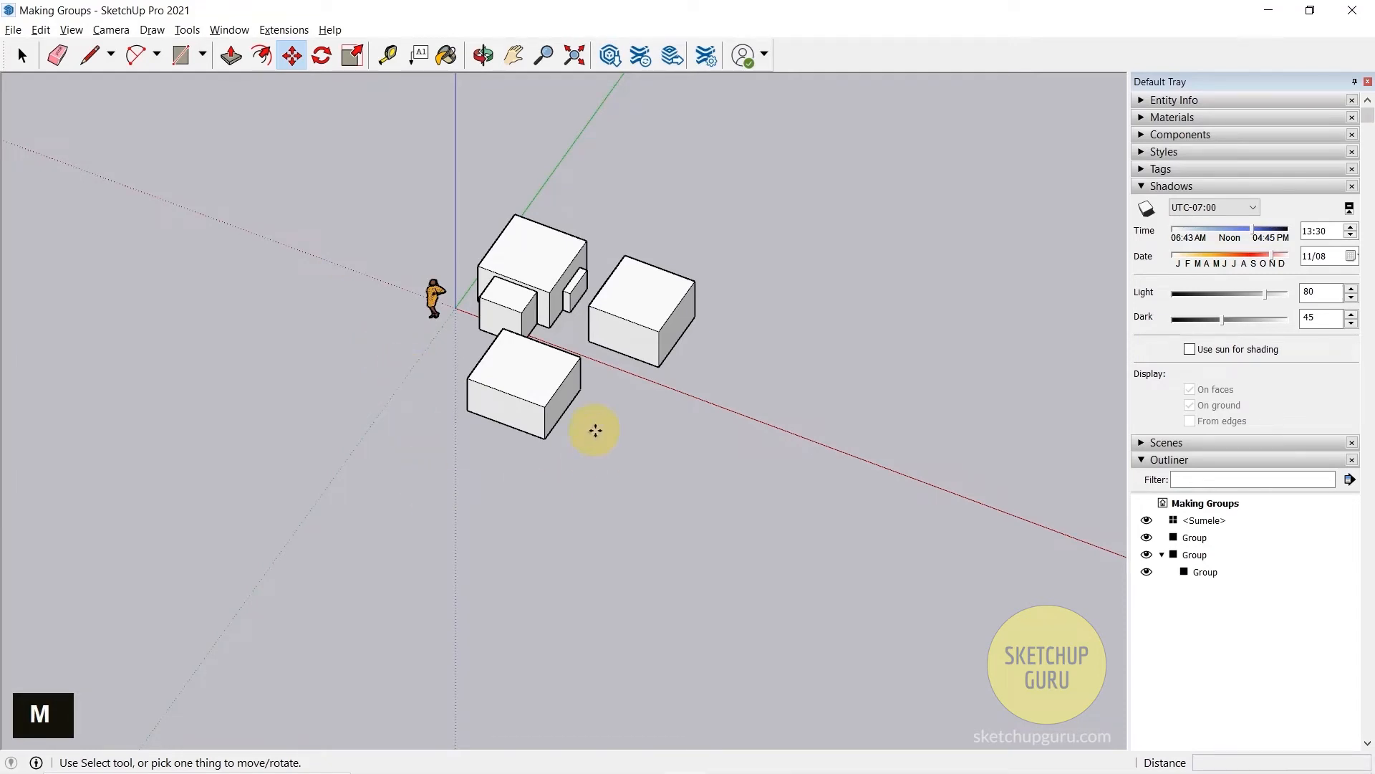
scroll(595, 430, up, 3)
scroll(552, 194, down, 8)
scroll(750, 282, up, 5)
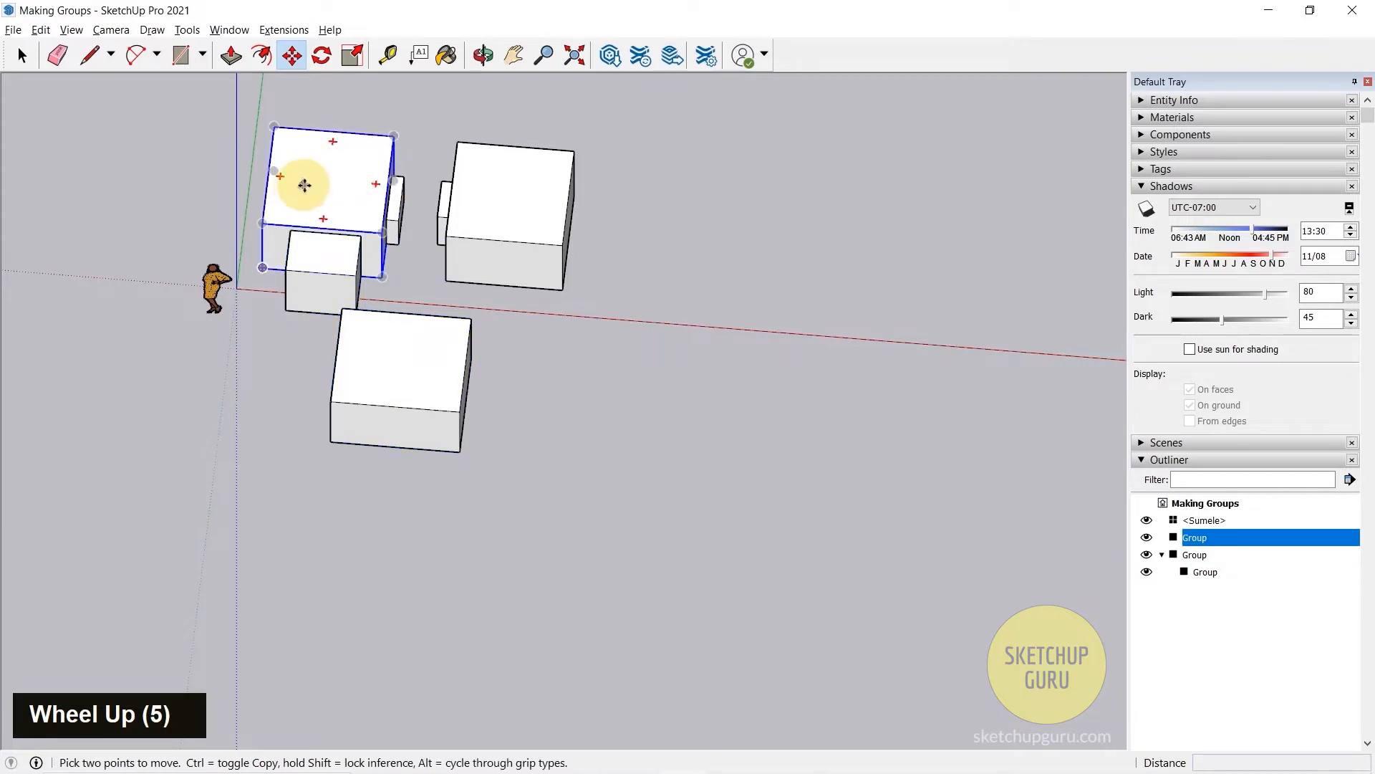
scroll(343, 172, down, 4)
scroll(473, 189, up, 3)
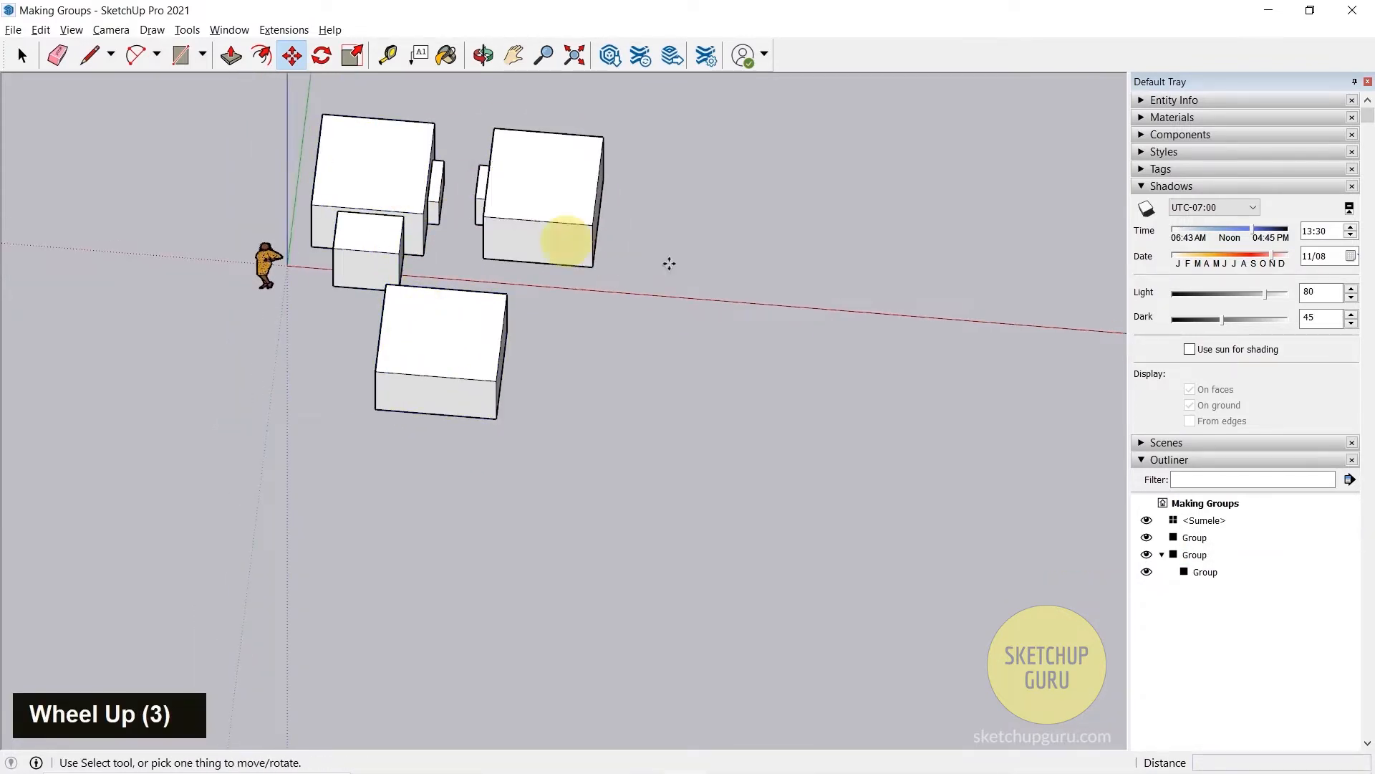
scroll(681, 250, down, 4)
scroll(562, 237, up, 6)
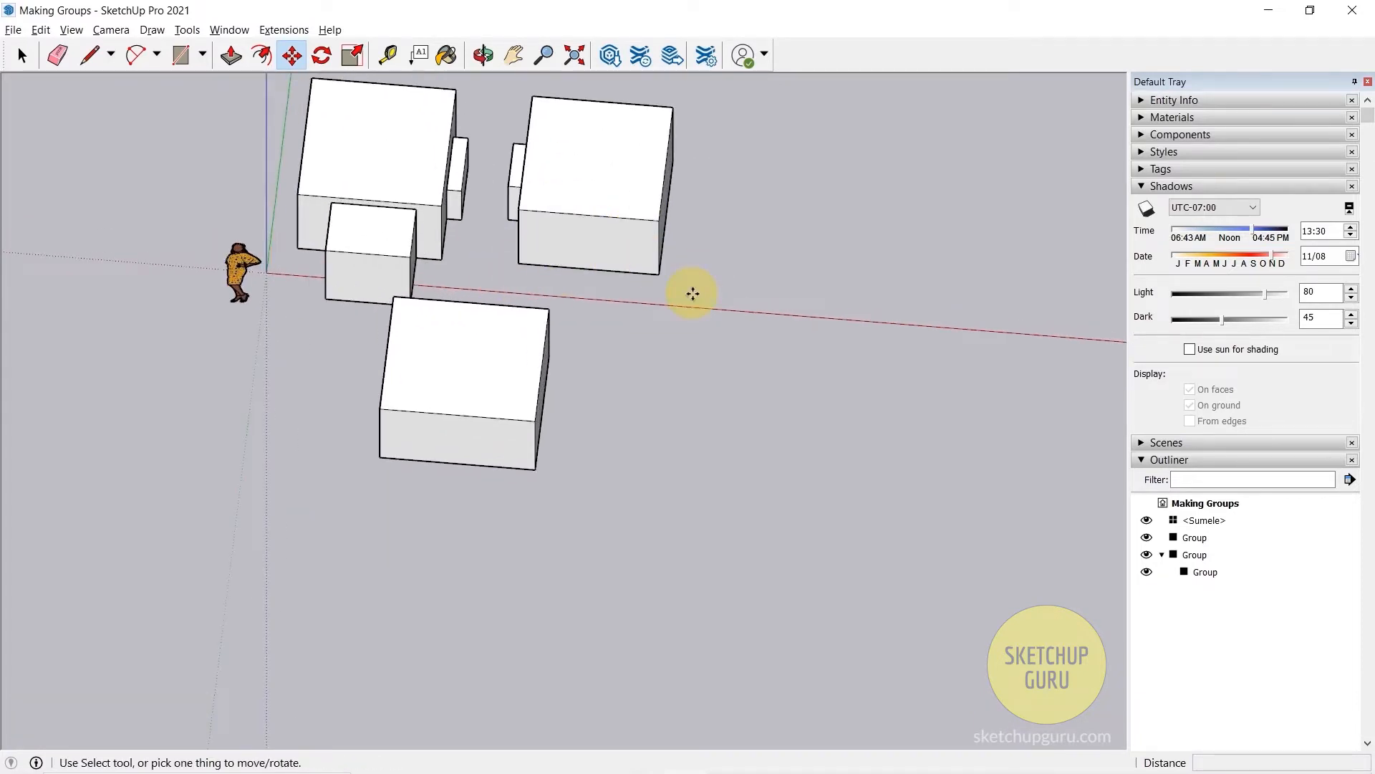
scroll(693, 293, down, 3)
scroll(437, 401, up, 2)
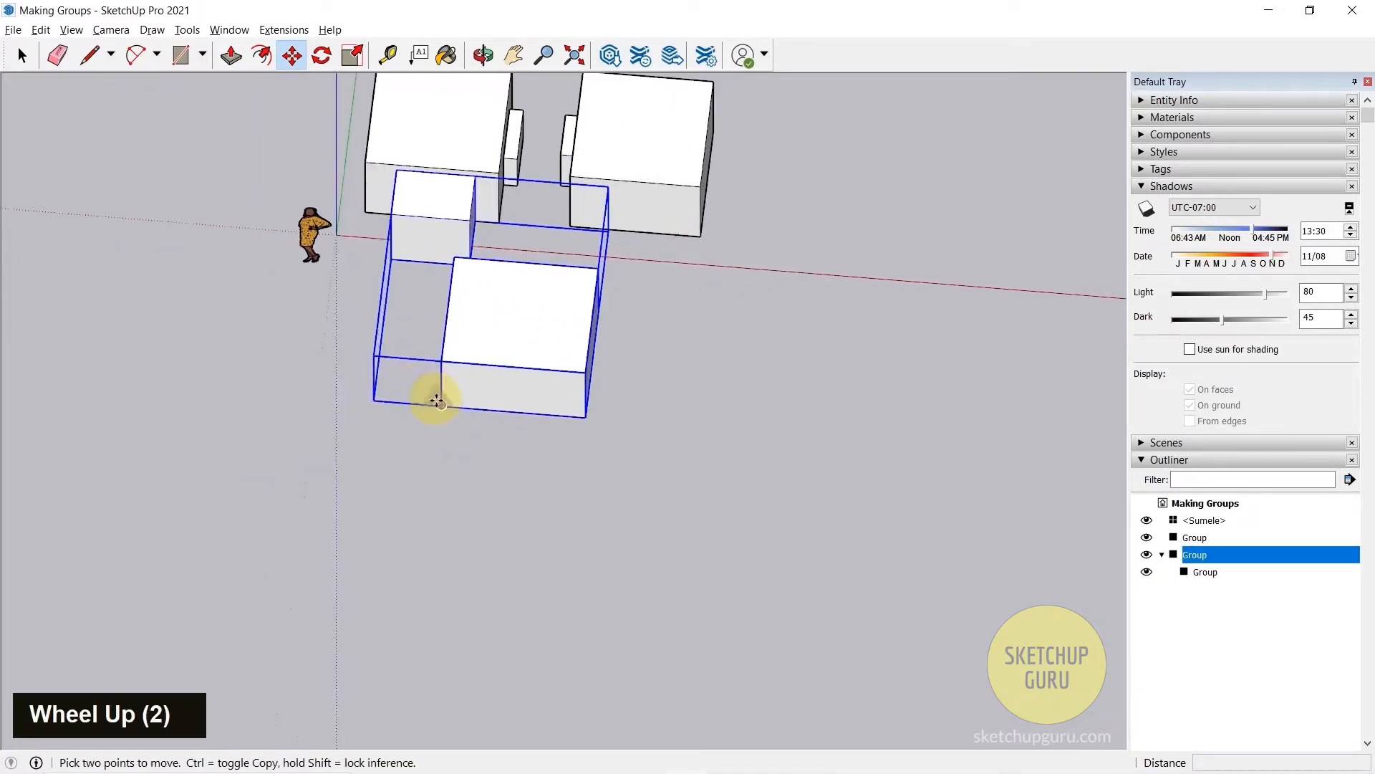
click(440, 406)
scroll(480, 280, down, 6)
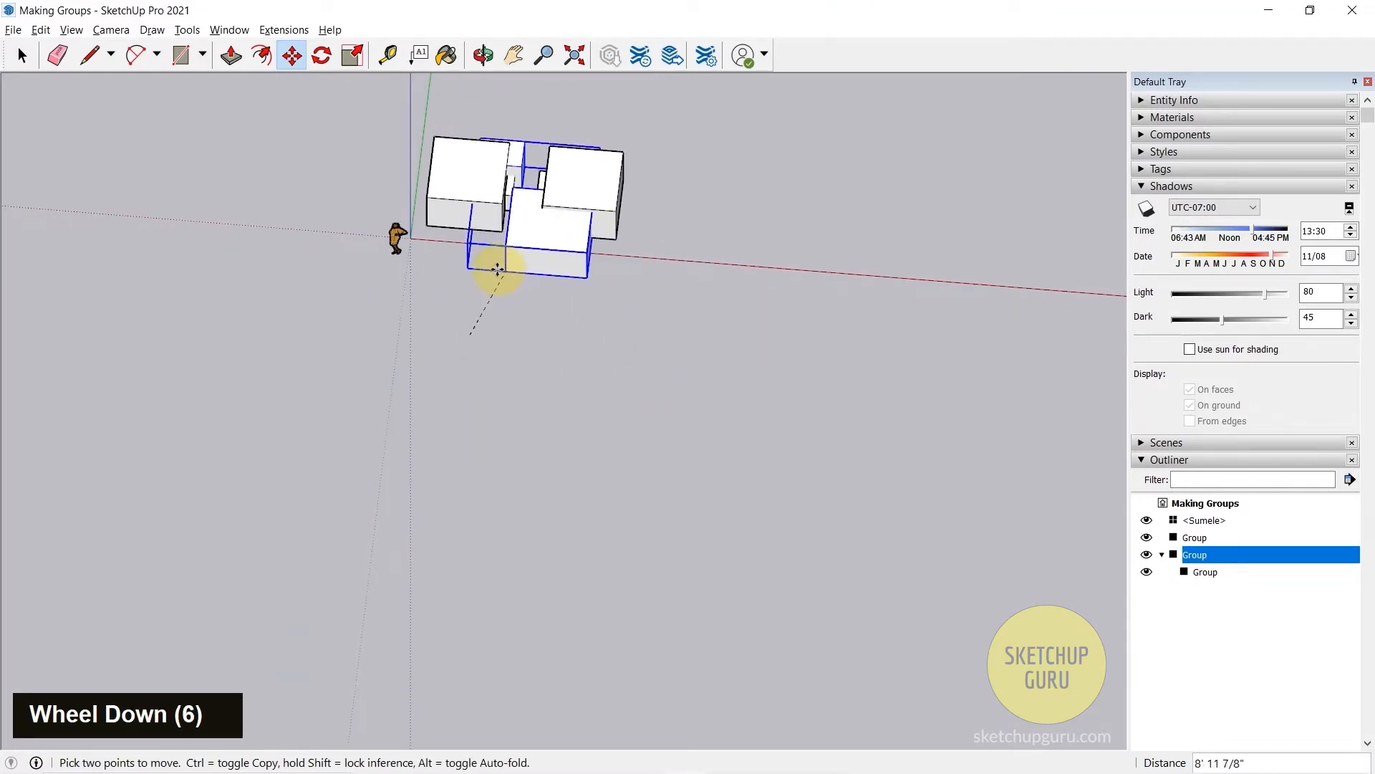
middle_click(451, 315)
middle_drag(451, 315, 439, 86)
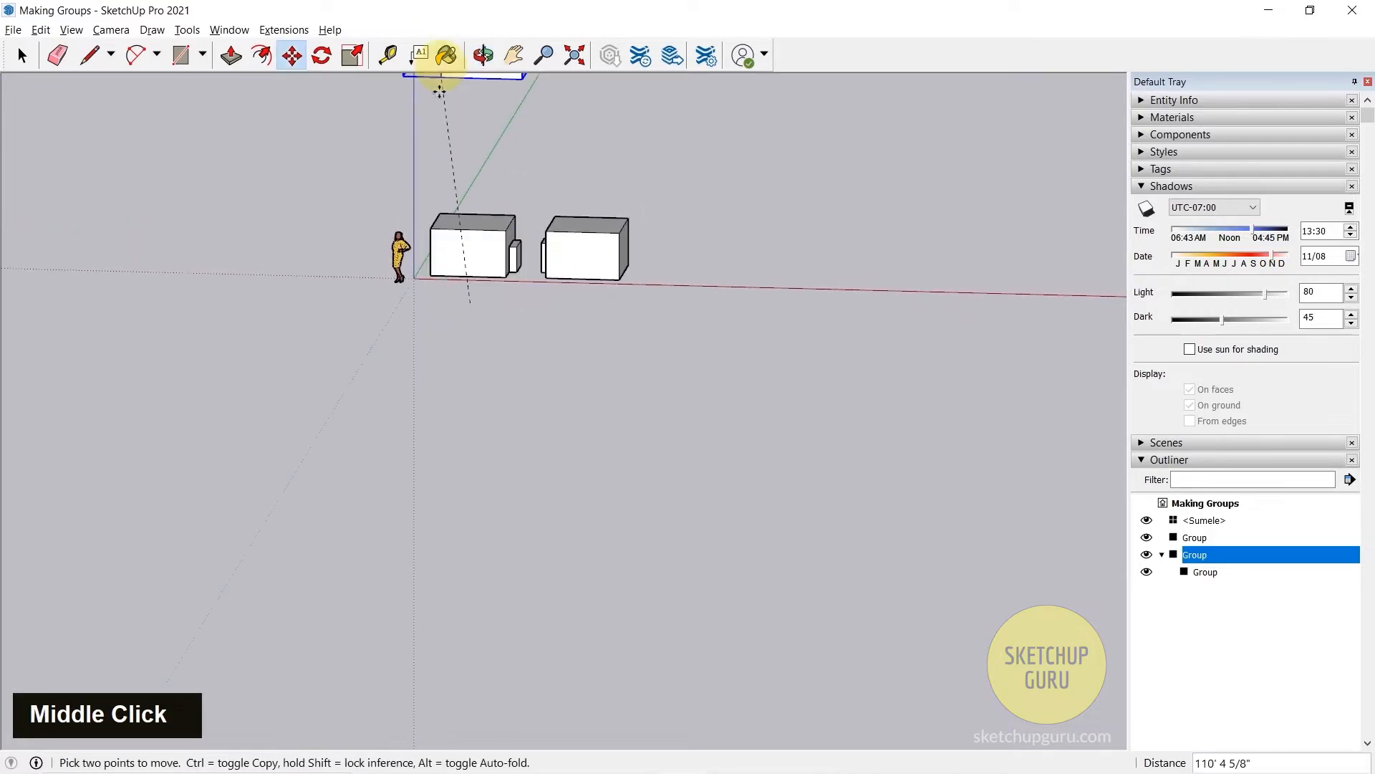
middle_drag(464, 132, 503, 387)
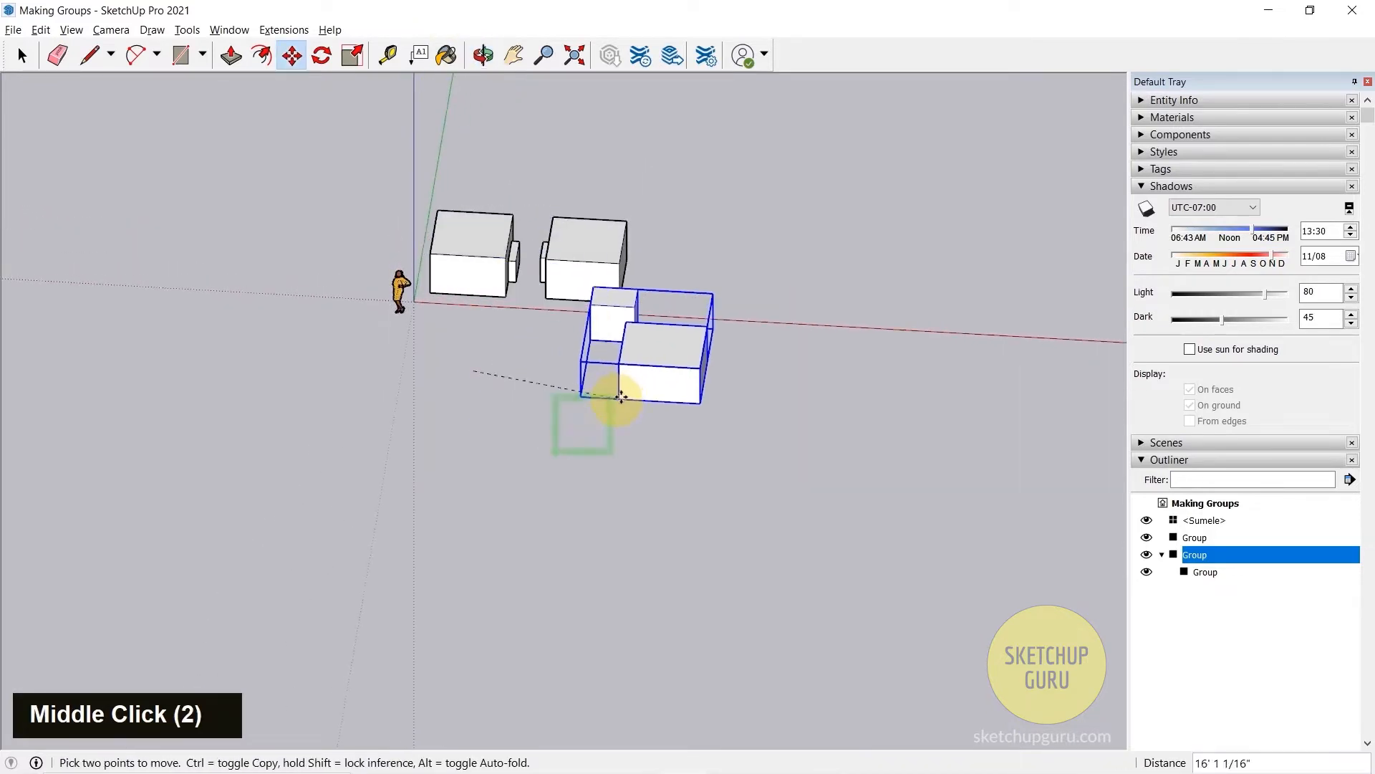
click(635, 375)
Reposition the same two-box group freely on the far side of the red axis, beyond the two other large boxes
scroll(319, 265, down, 2)
middle_drag(319, 264, 420, 359)
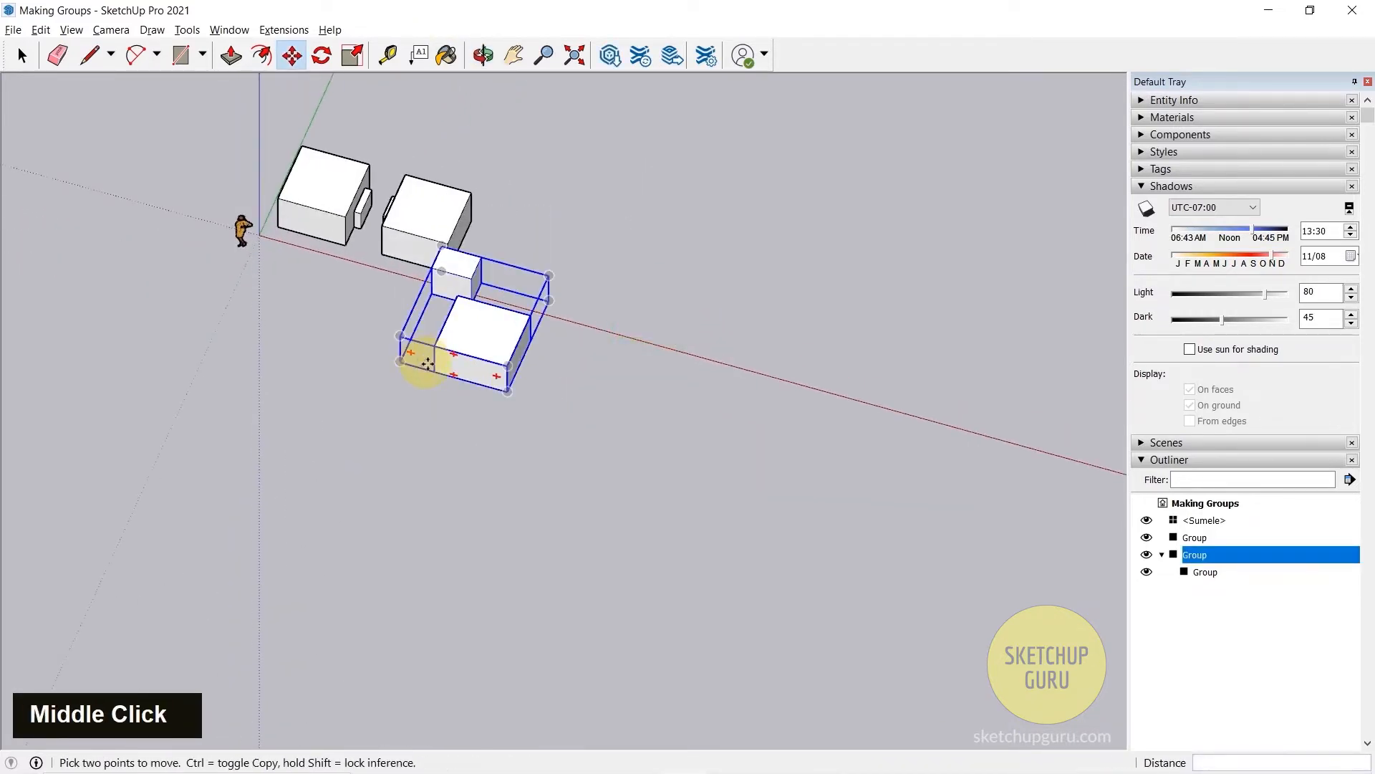
click(428, 365)
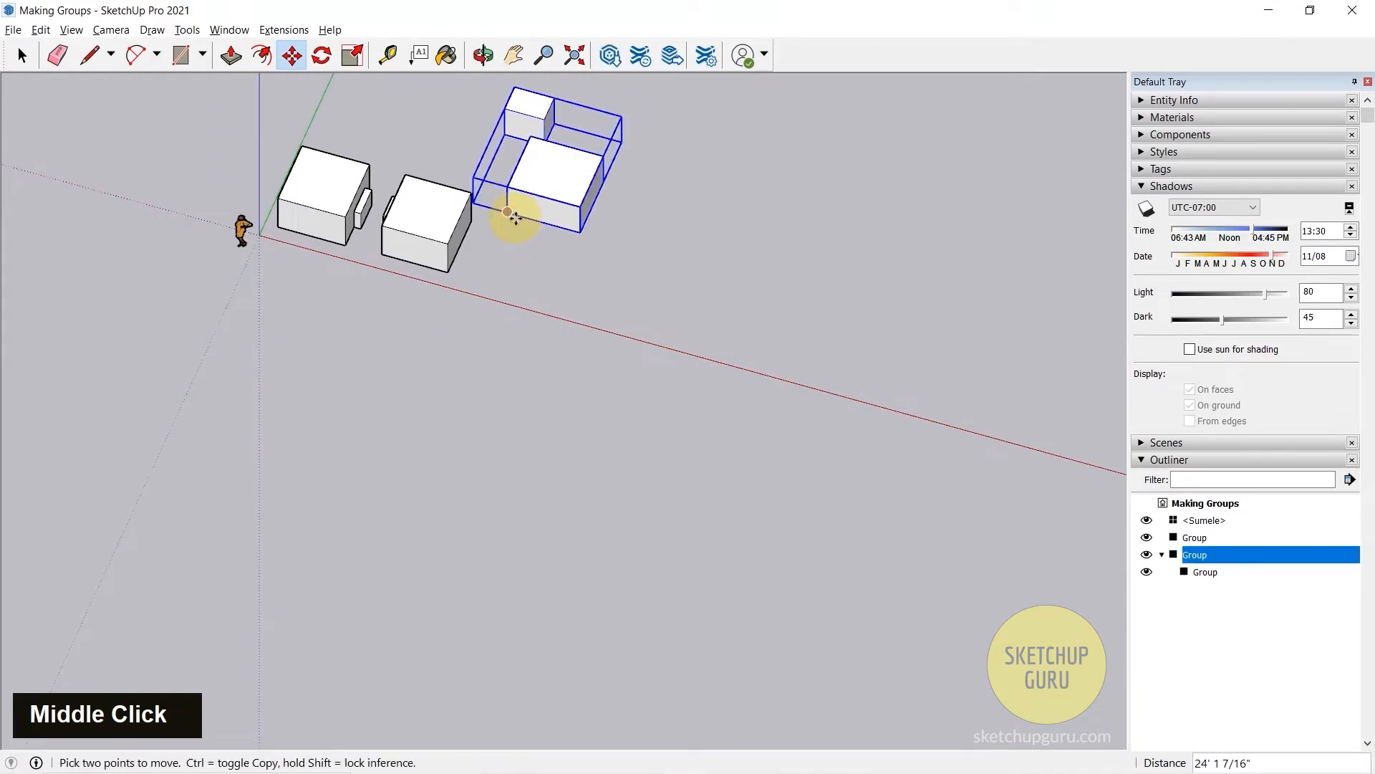
click(507, 212)
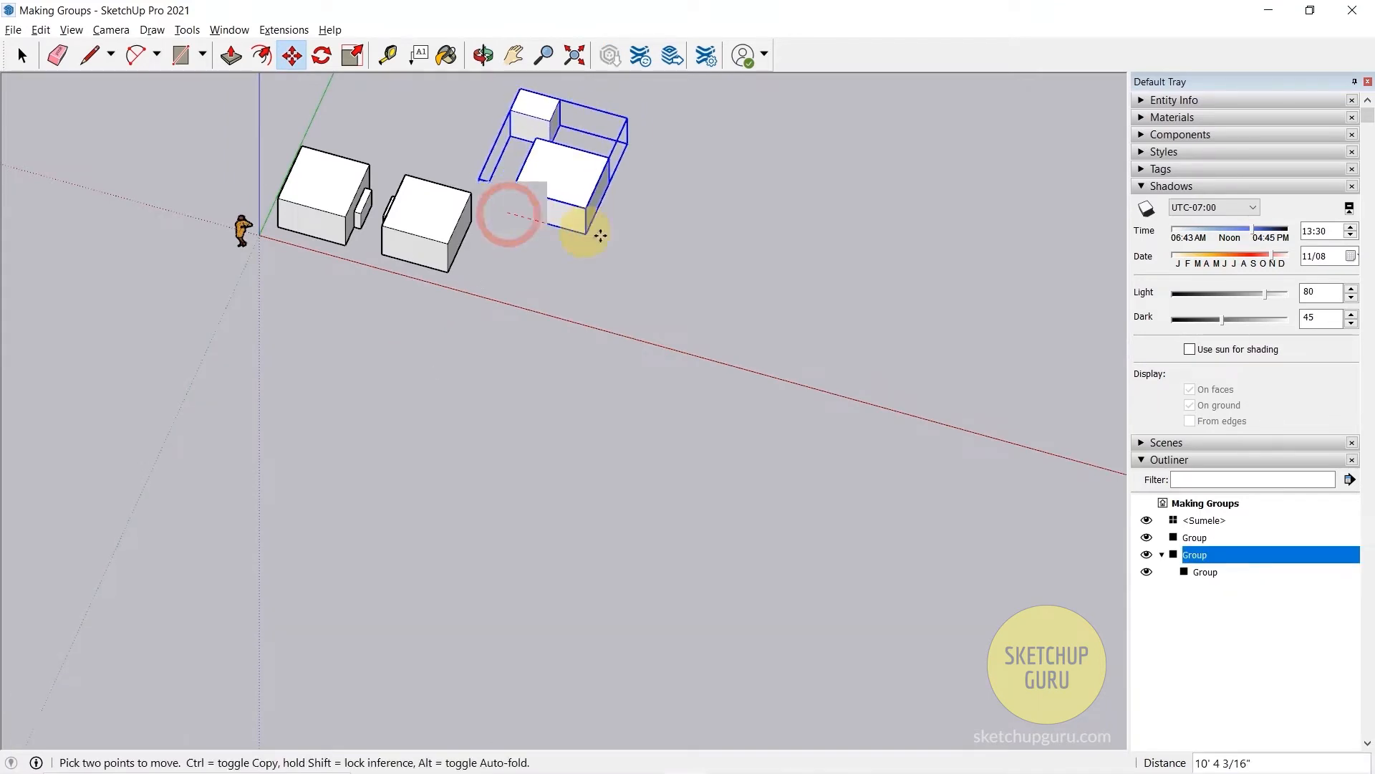
click(523, 251)
scroll(583, 390, down, 11)
scroll(408, 363, up, 10)
scroll(545, 429, down, 7)
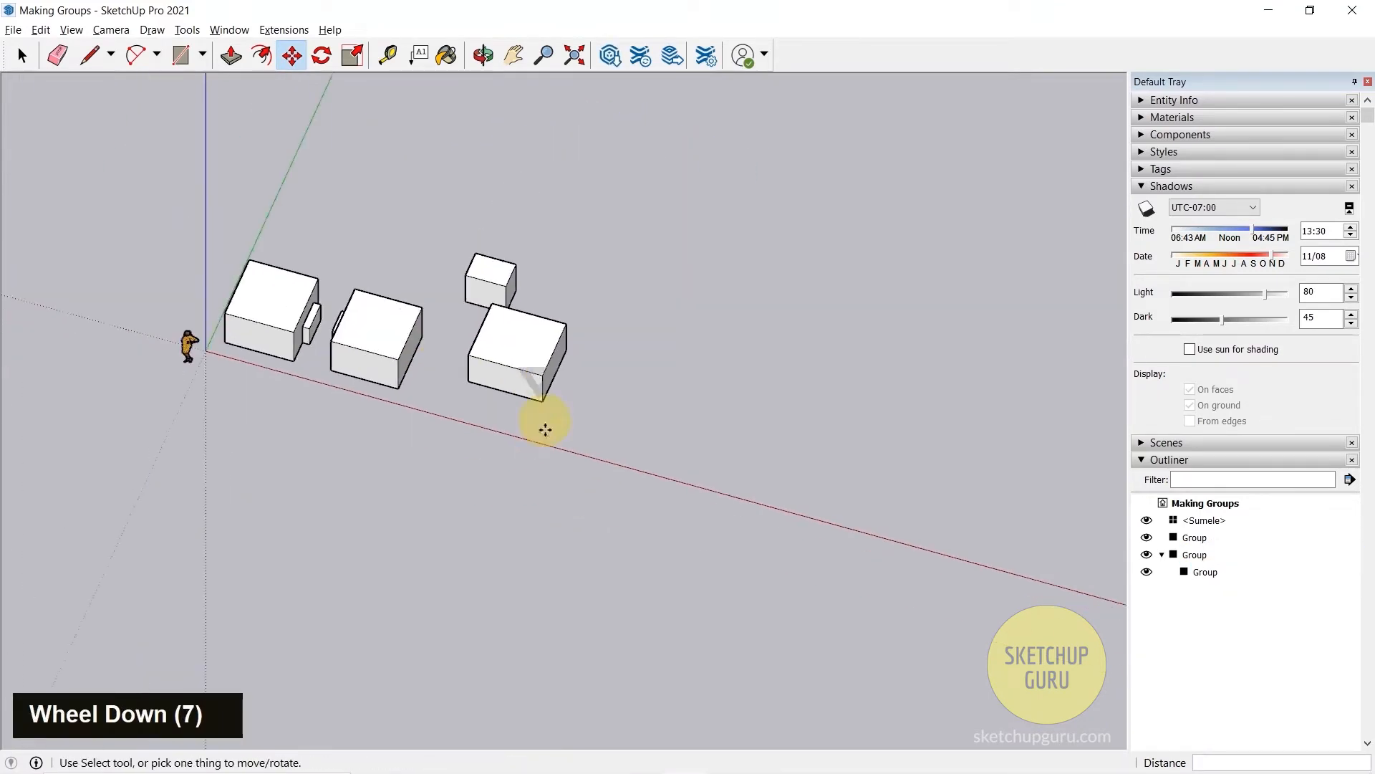
Move the two-box group exactly 25' along the red axis, away from the origin
click(468, 385)
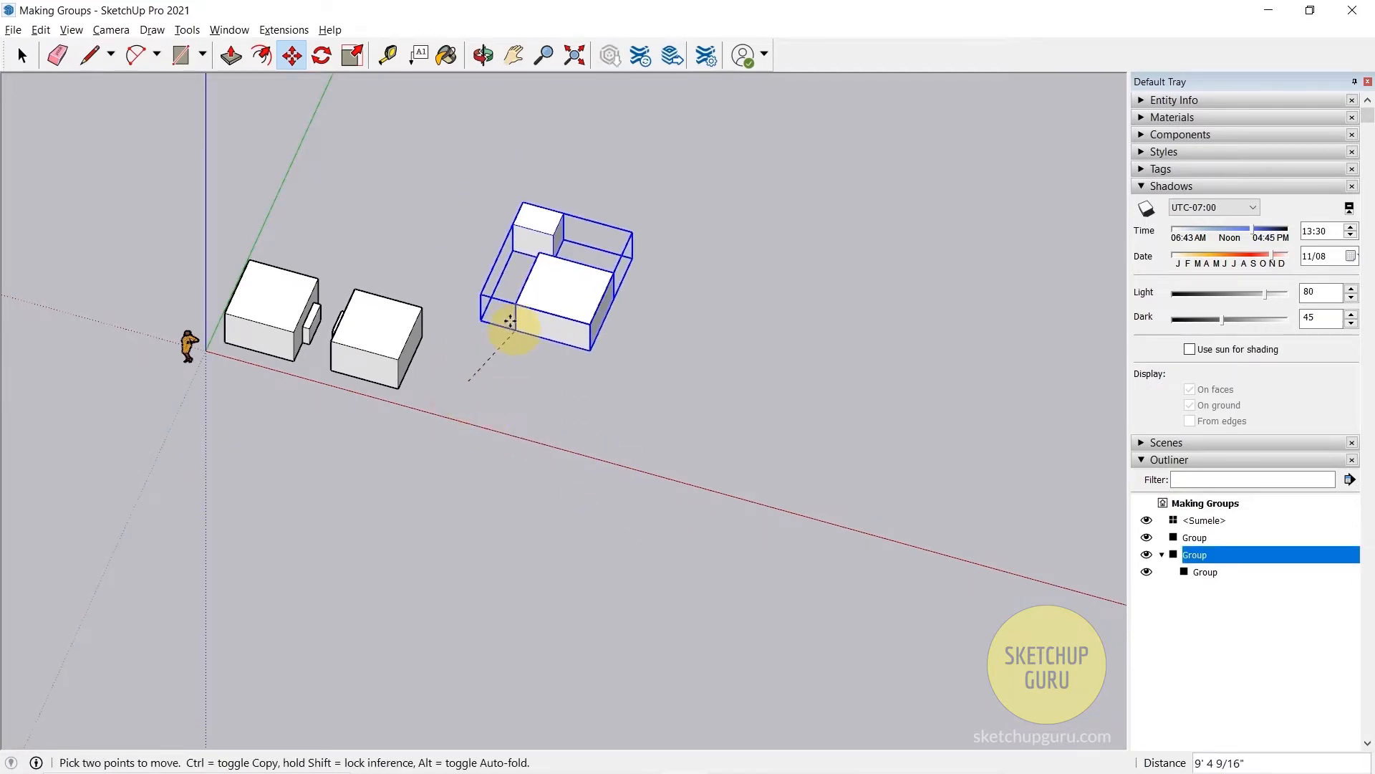
drag(544, 381, 560, 459)
key(Right)
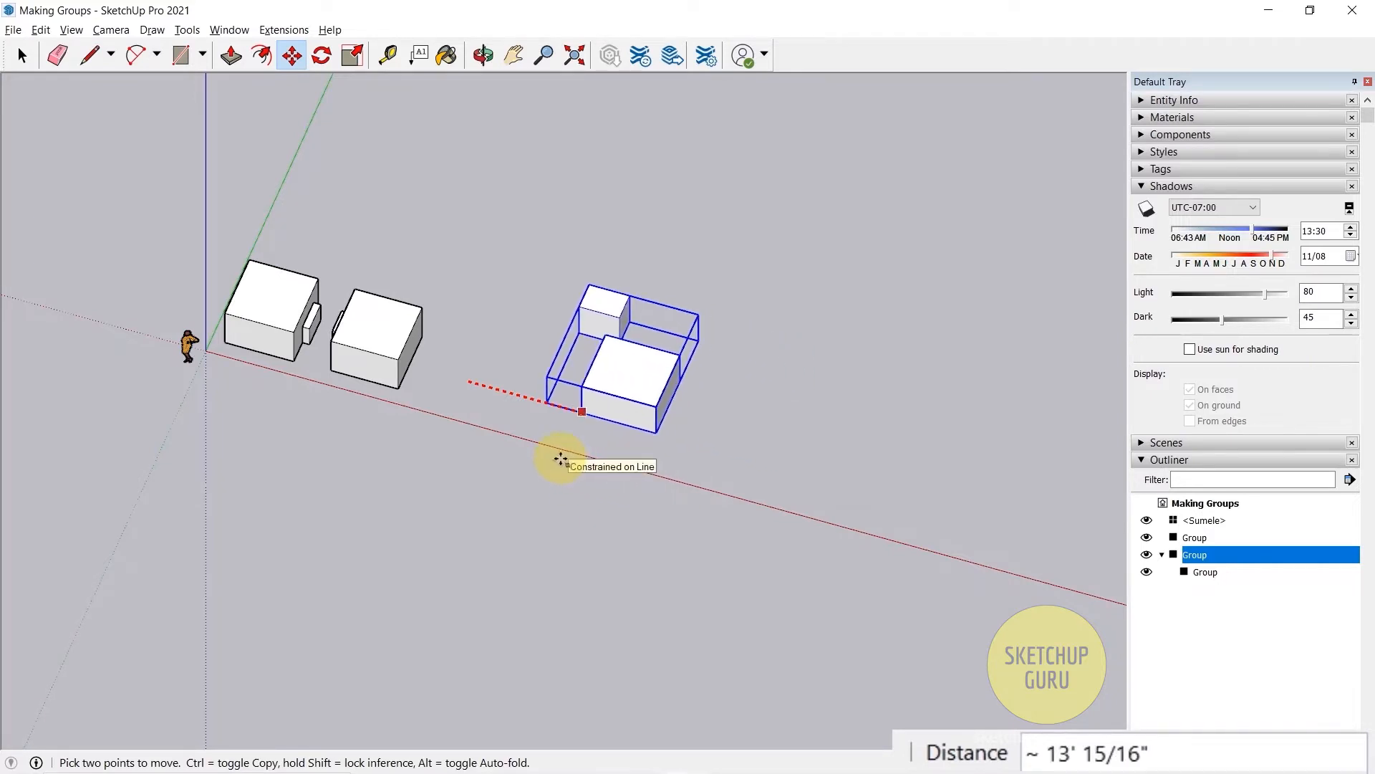
text(25)
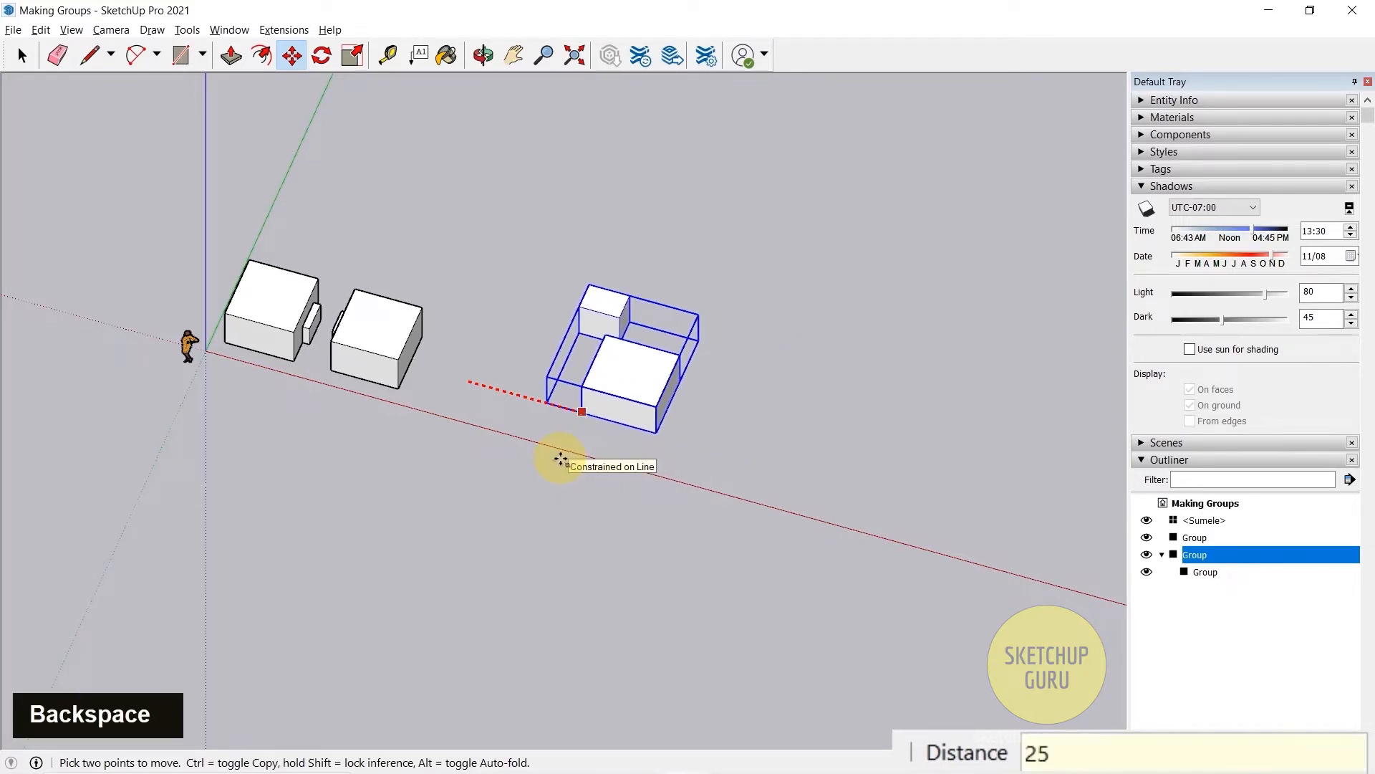
text(')
key(Return)
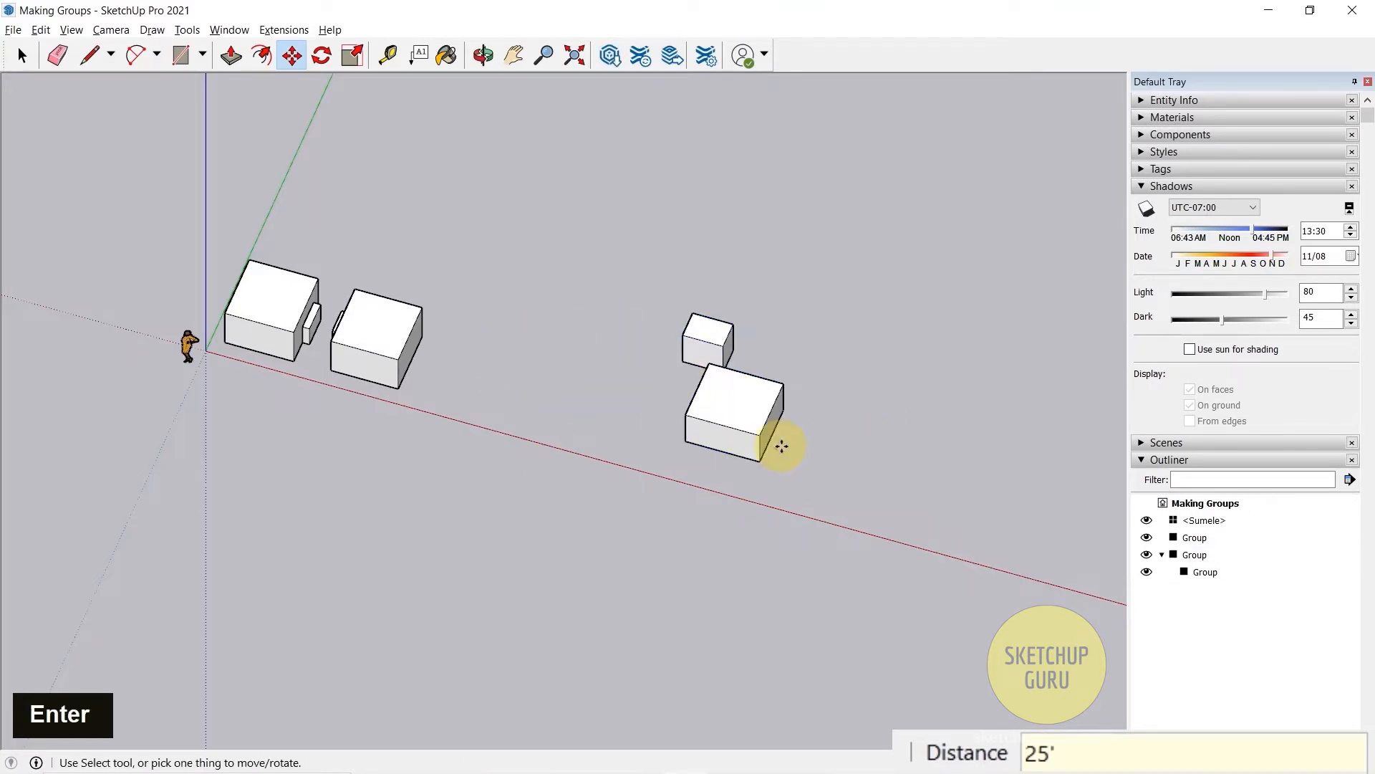
middle_drag(752, 451, 516, 460)
key(space)
scroll(719, 393, down, 3)
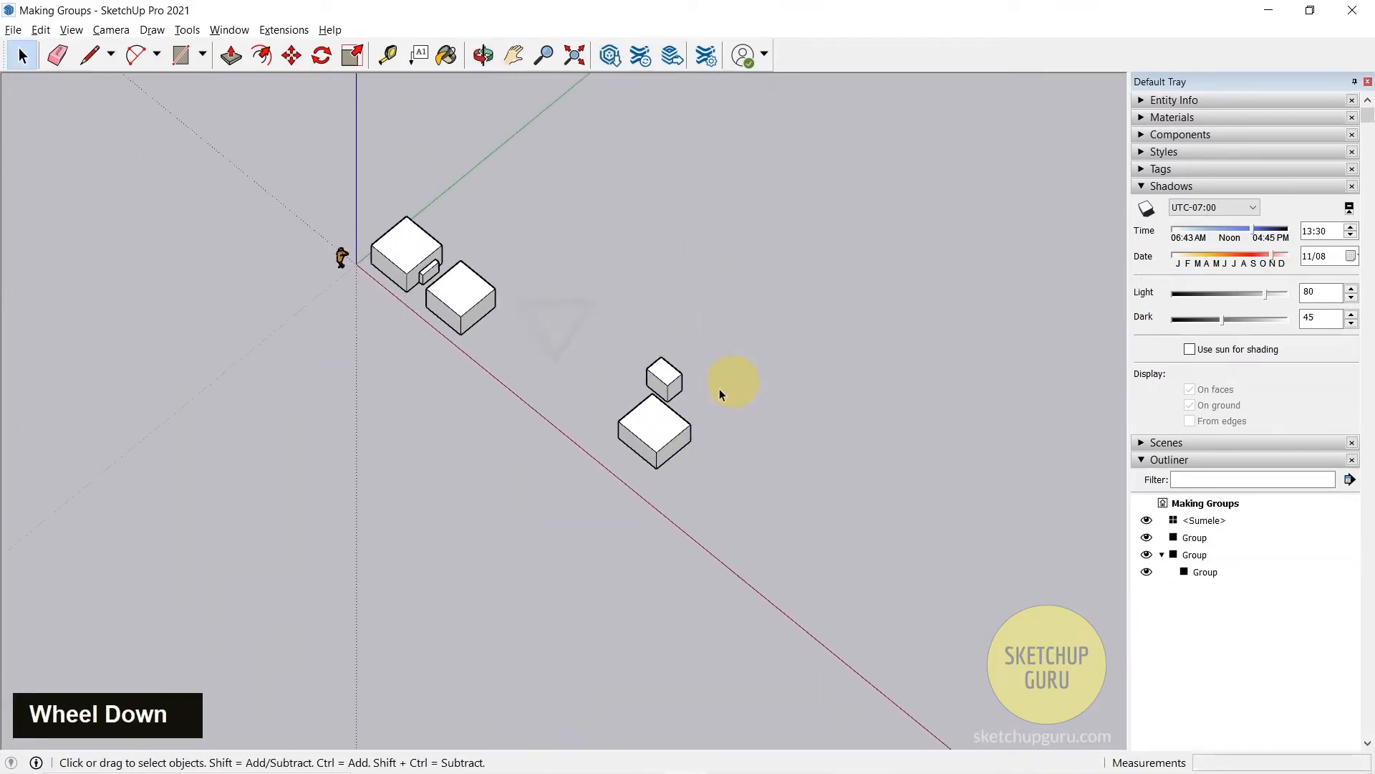
Copy the two-box group 25' along the green axis, across to the other side of the red axis
scroll(719, 391, up, 5)
middle_drag(630, 390, 421, 298)
click(578, 419)
shift+middle_drag(574, 410, 592, 378)
key(m)
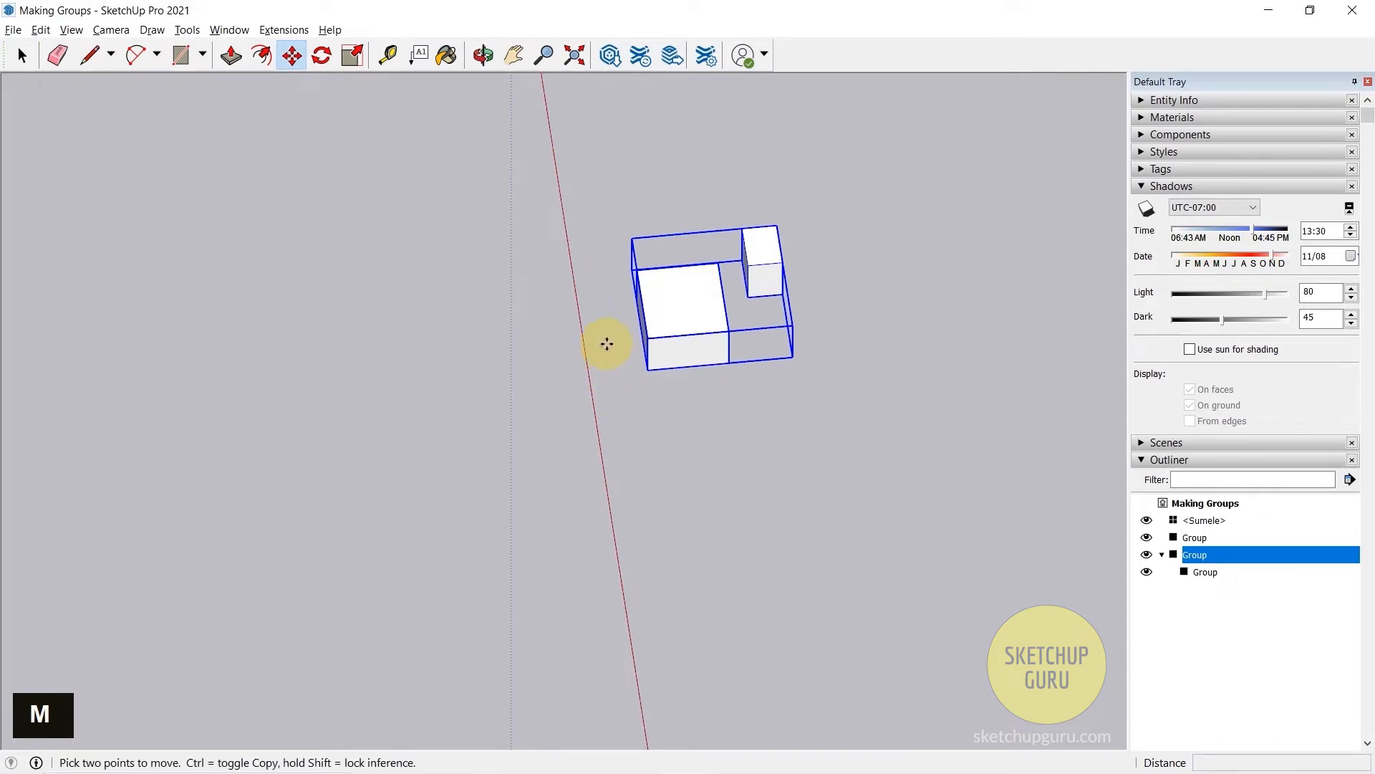
key(ctrl)
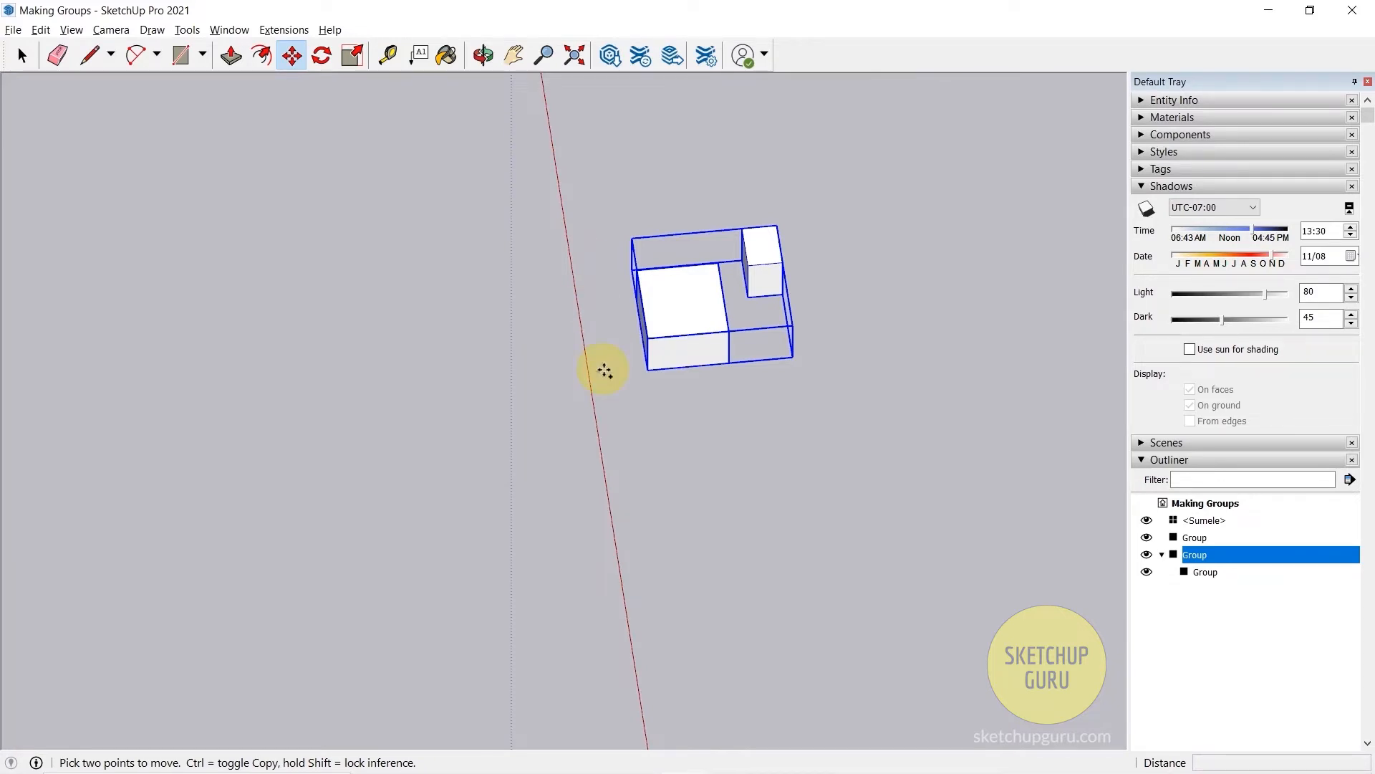
click(647, 368)
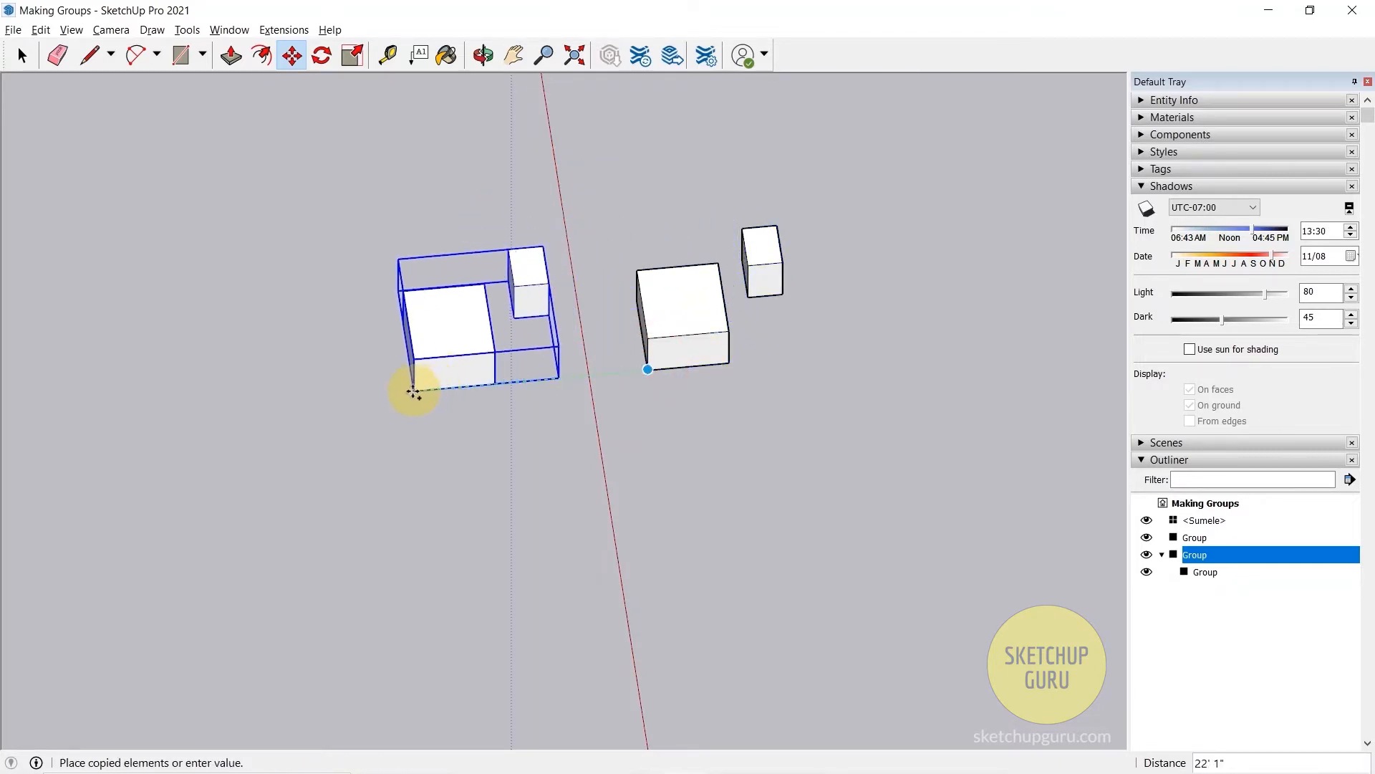
key(Left)
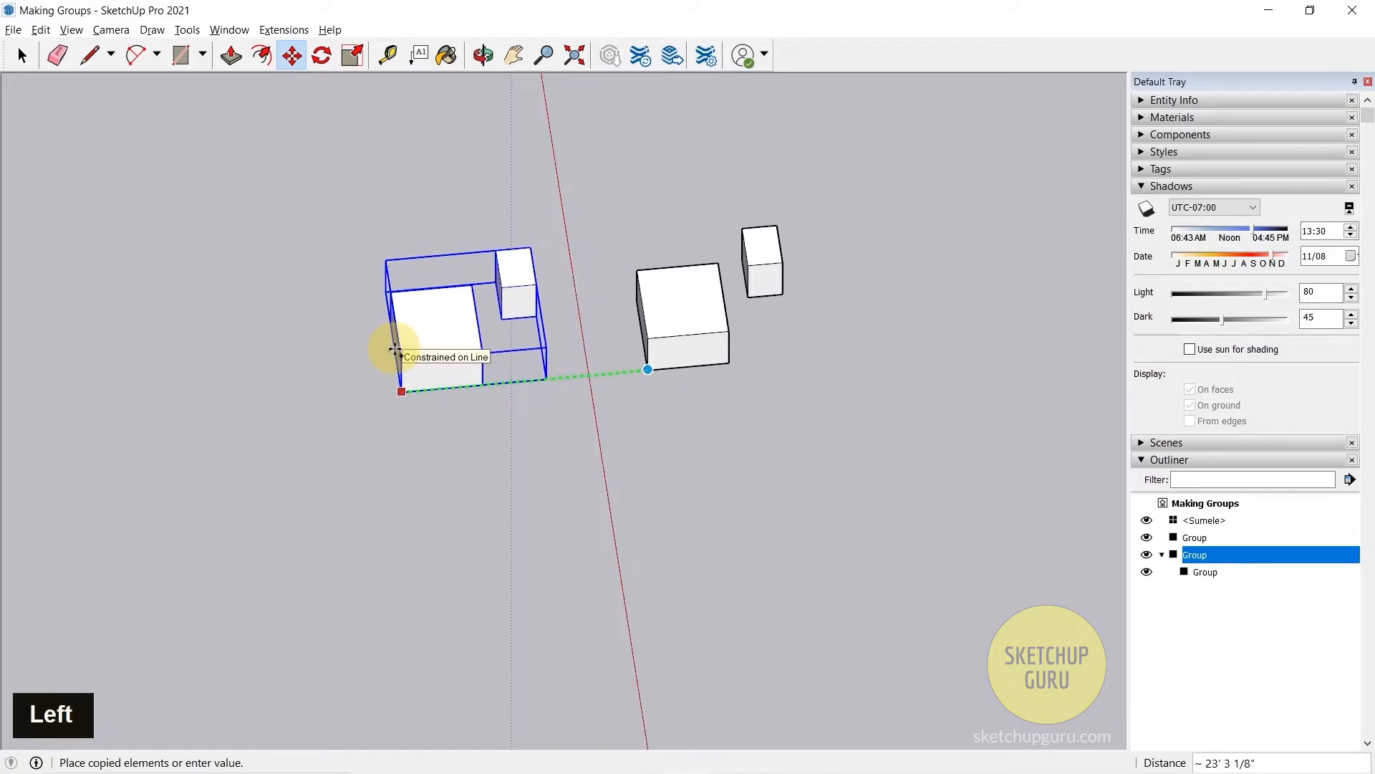
text(25')
key(Return)
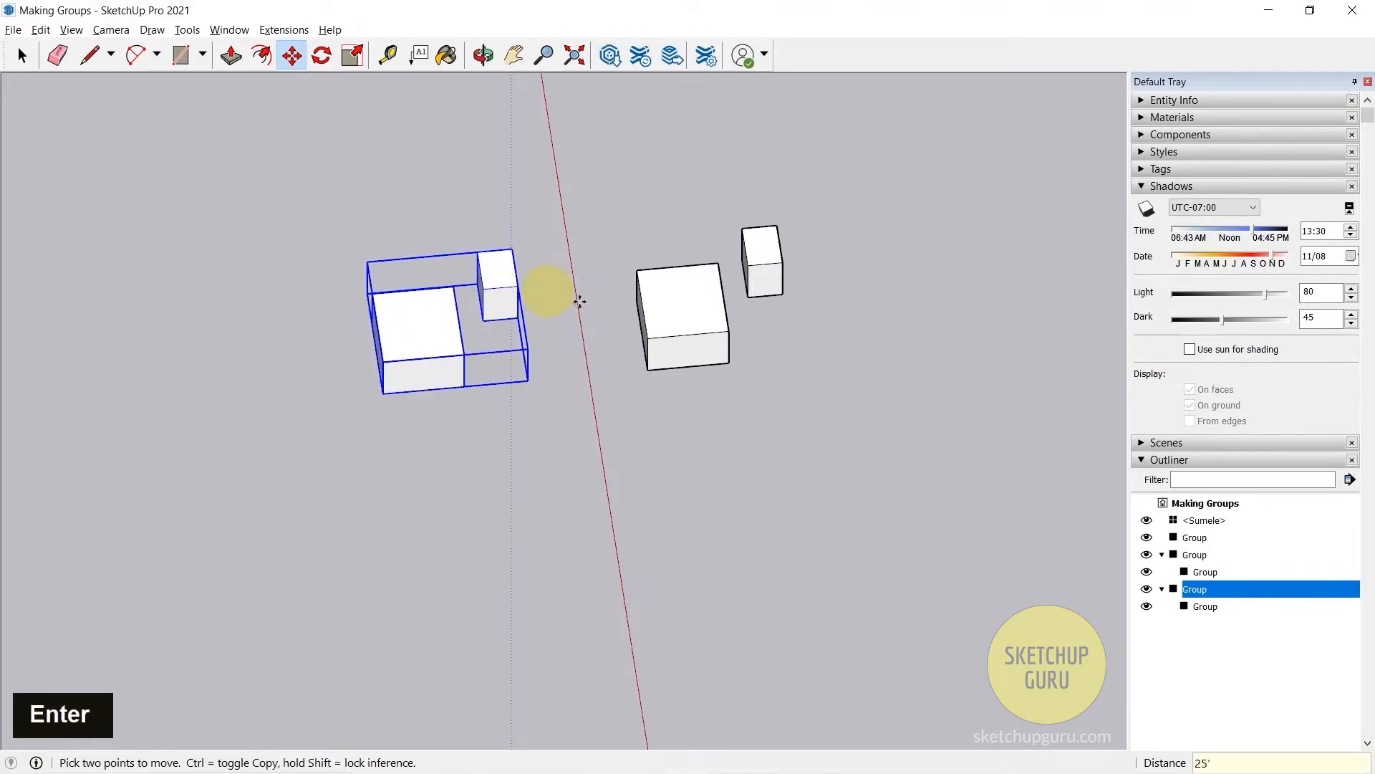
Place another copy of the copied two-box group about 22' away from it, back toward the origin and roughly parallel to the red axis
middle_drag(620, 308, 1056, 260)
scroll(651, 338, down, 5)
middle_drag(651, 337, 733, 359)
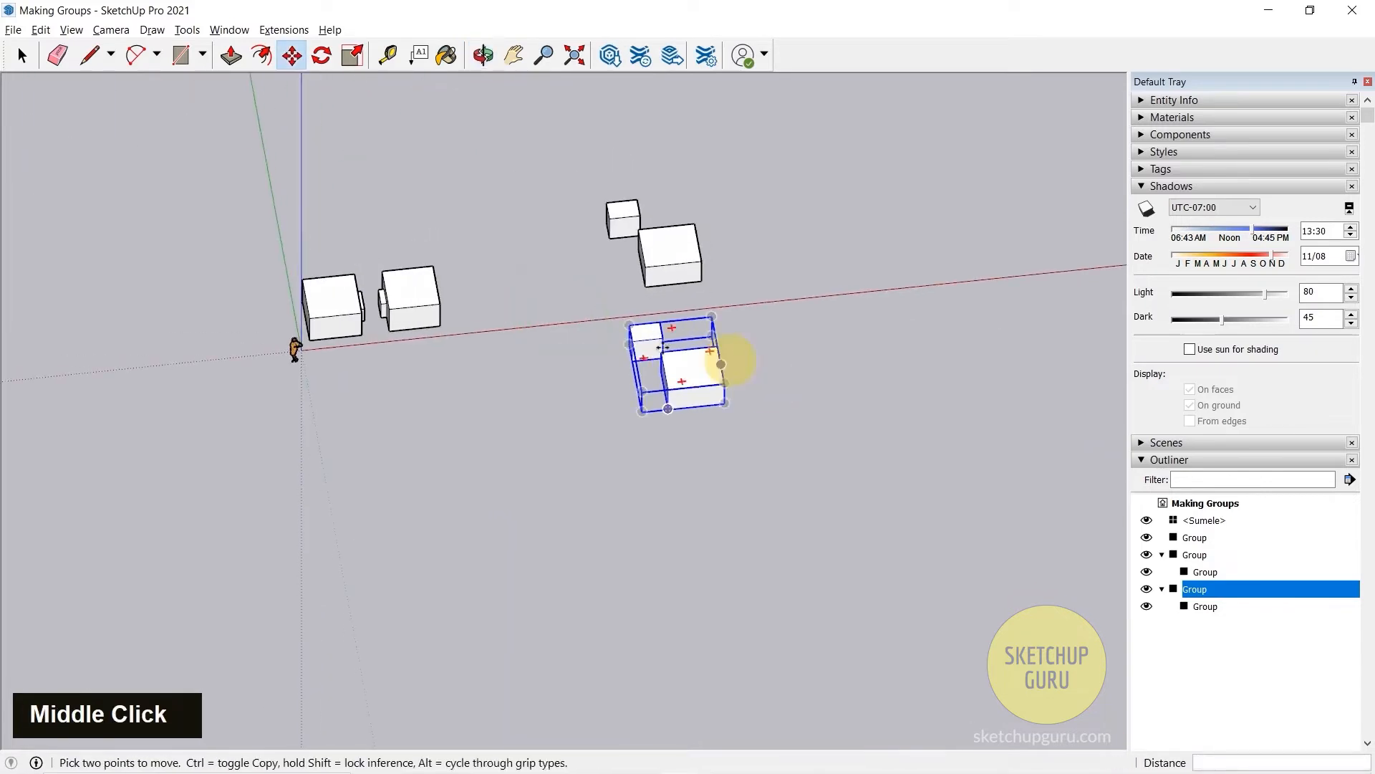
scroll(586, 316, up, 5)
scroll(587, 315, down, 4)
key(space)
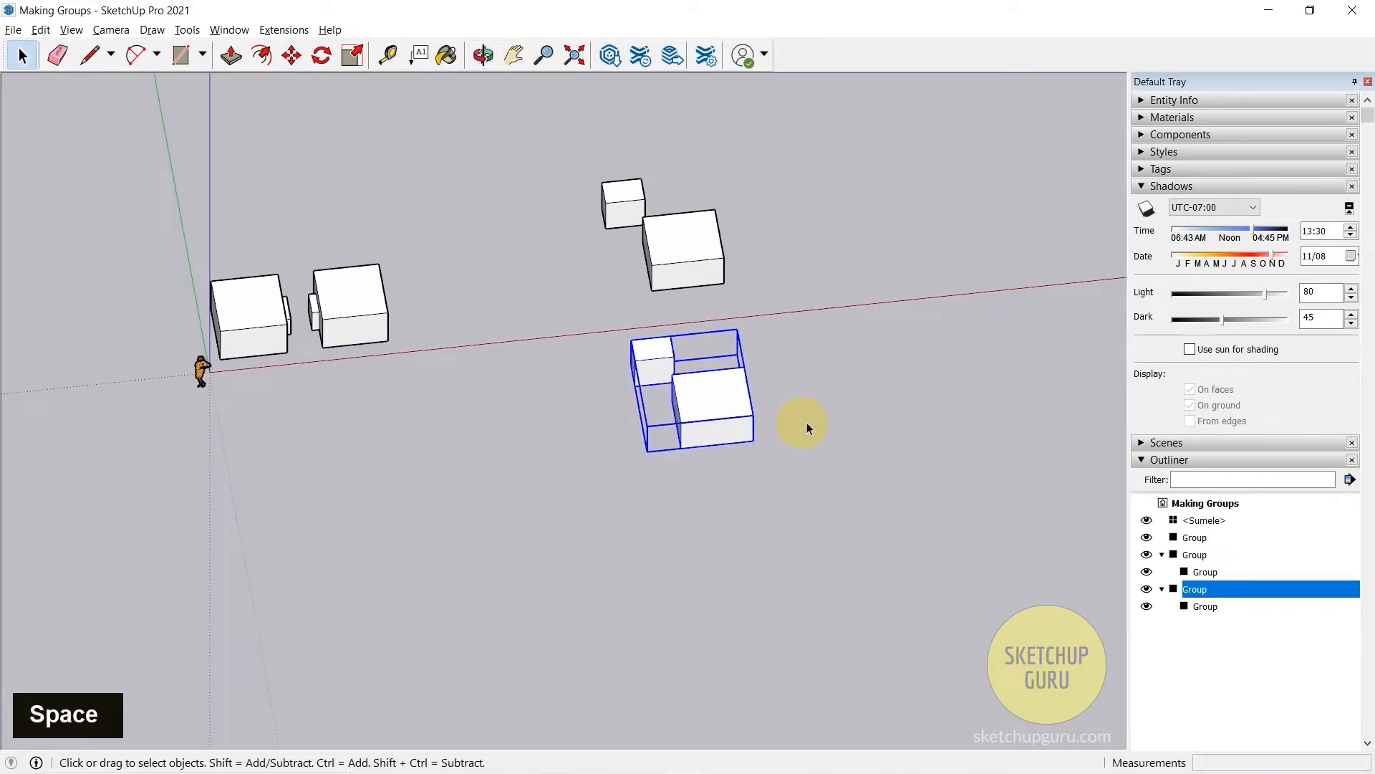
scroll(807, 423, up, 3)
double_click(672, 483)
double_click(645, 396)
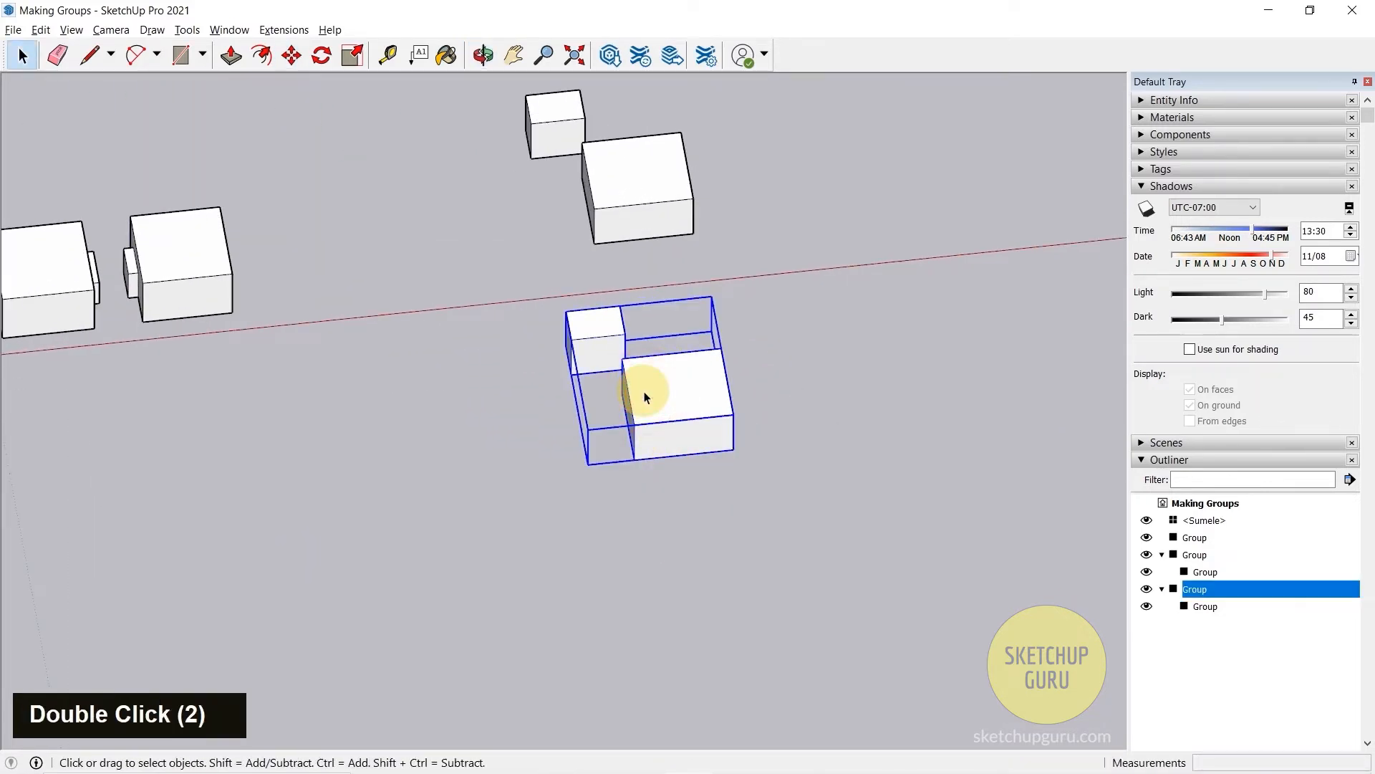
key(m)
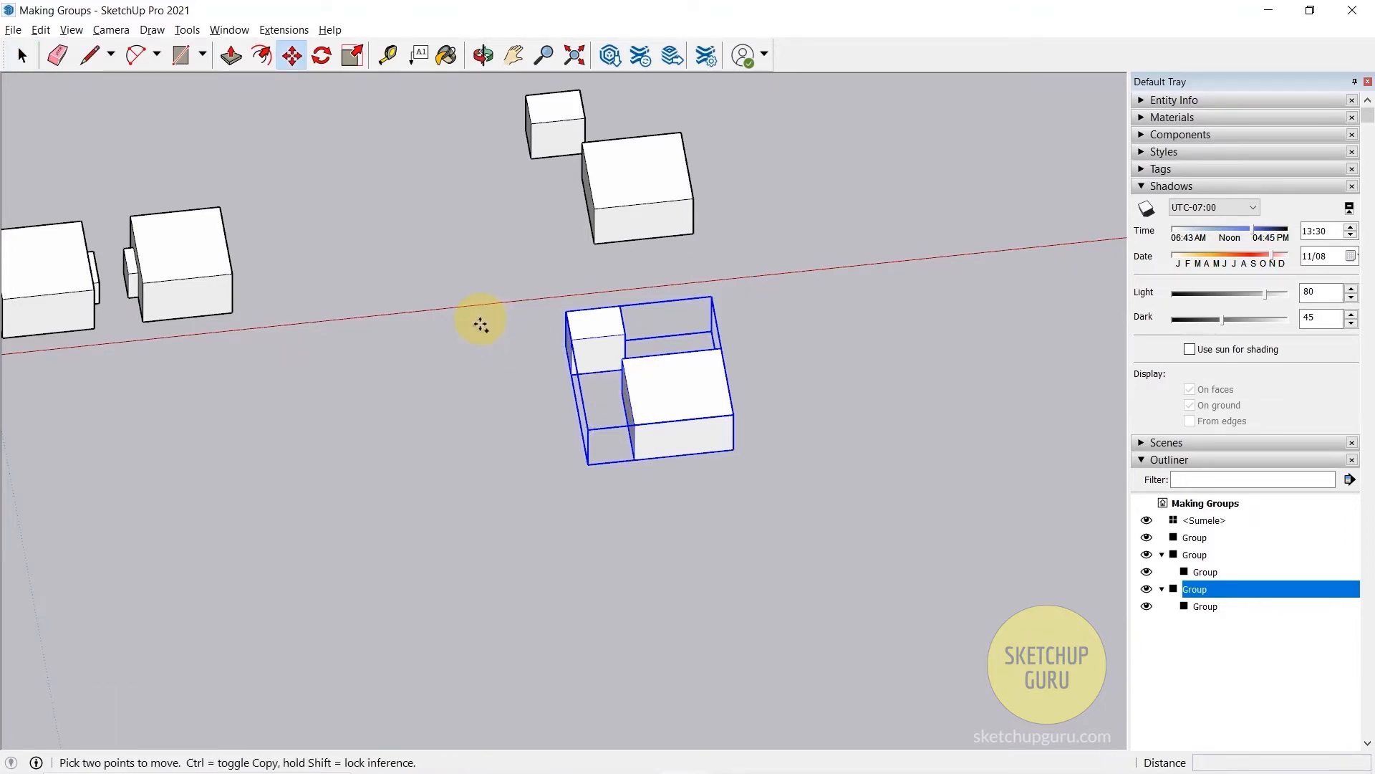
click(633, 457)
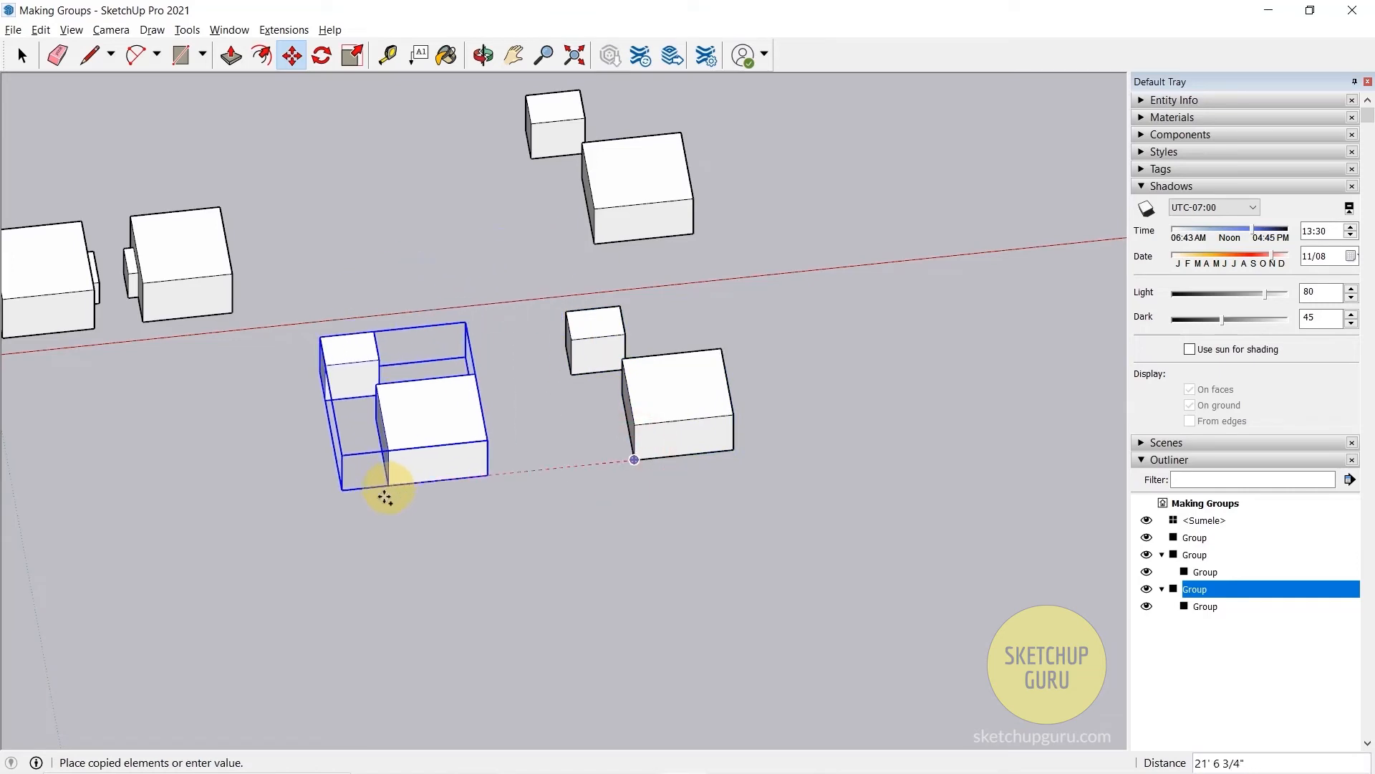
click(369, 476)
Copy the single box at the origin about 7' 11" along the green axis so the copy sits flush against the original
scroll(368, 475, down, 4)
middle_drag(448, 435, 828, 507)
key(space)
scroll(579, 511, up, 6)
scroll(730, 423, down, 4)
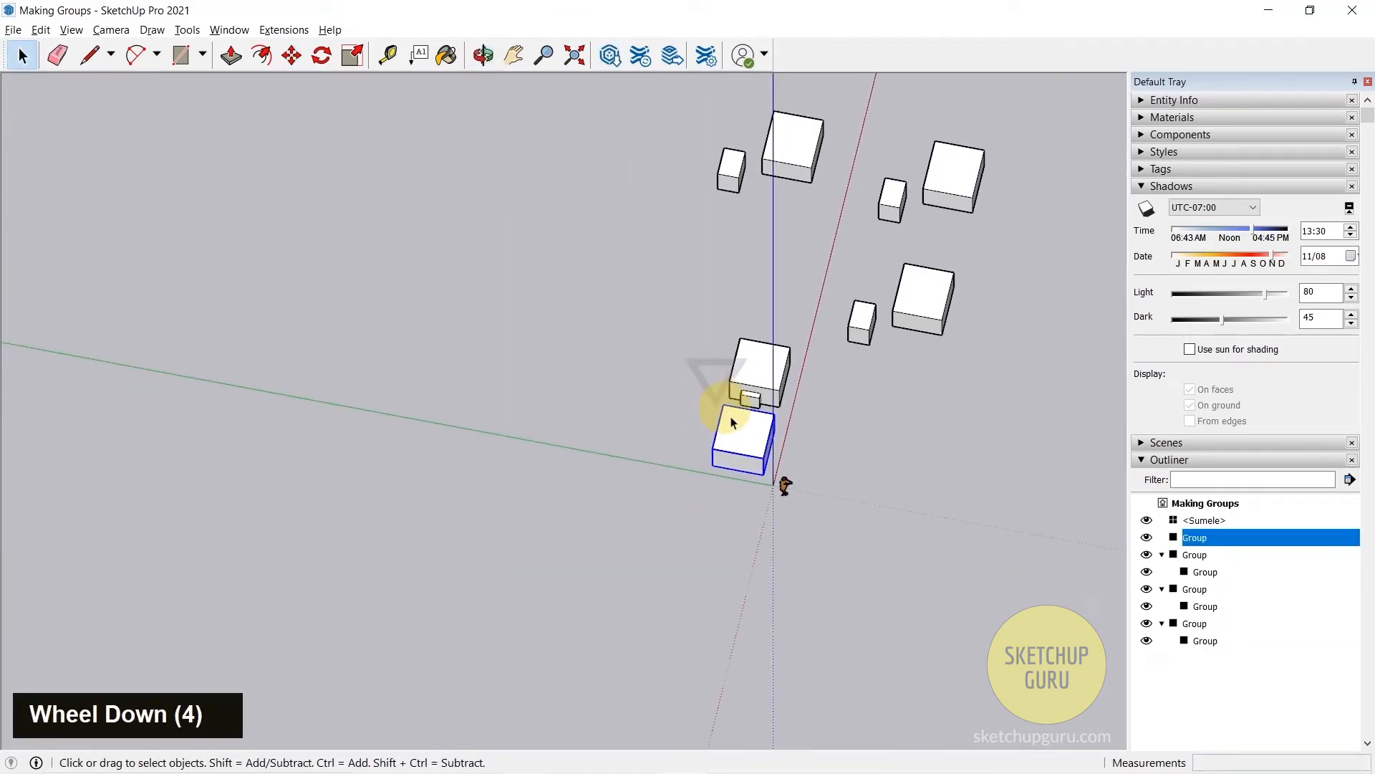
scroll(746, 445, up, 6)
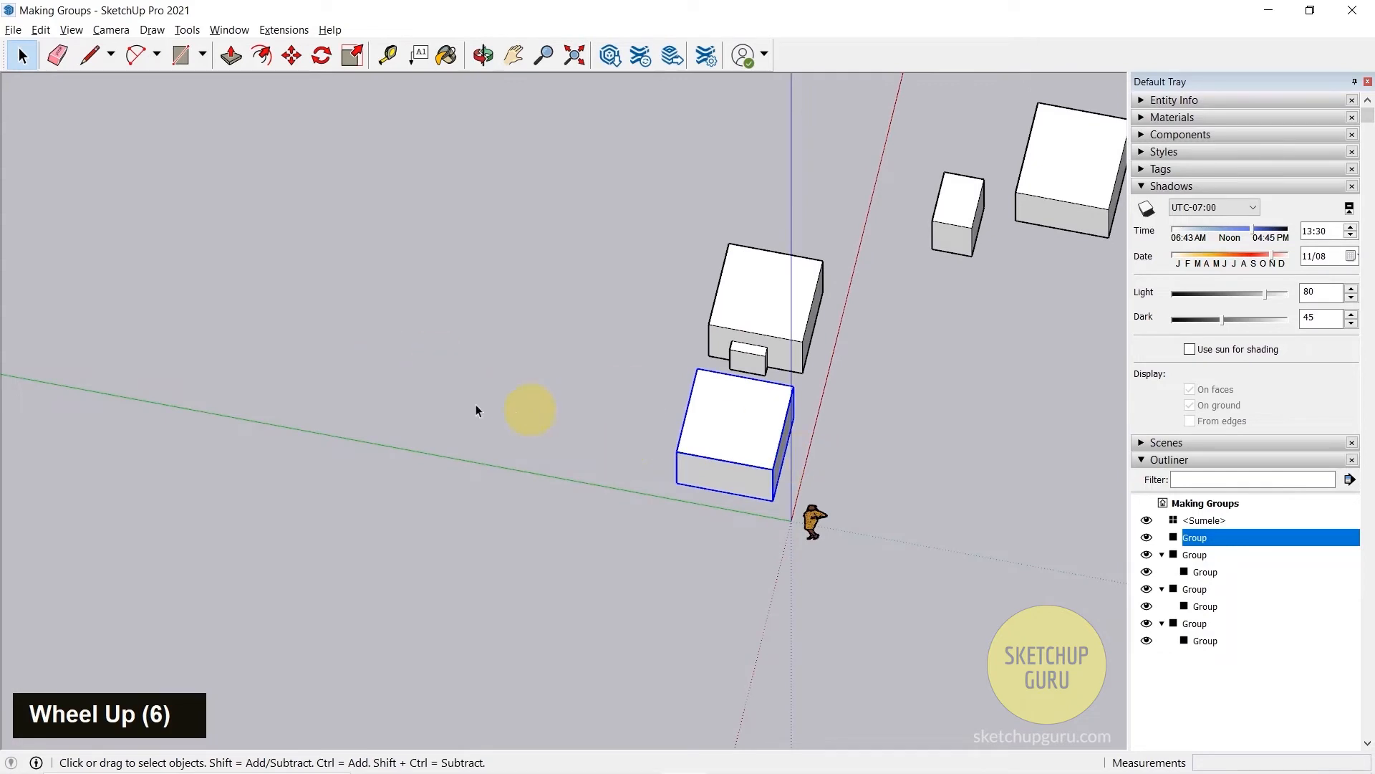
key(m)
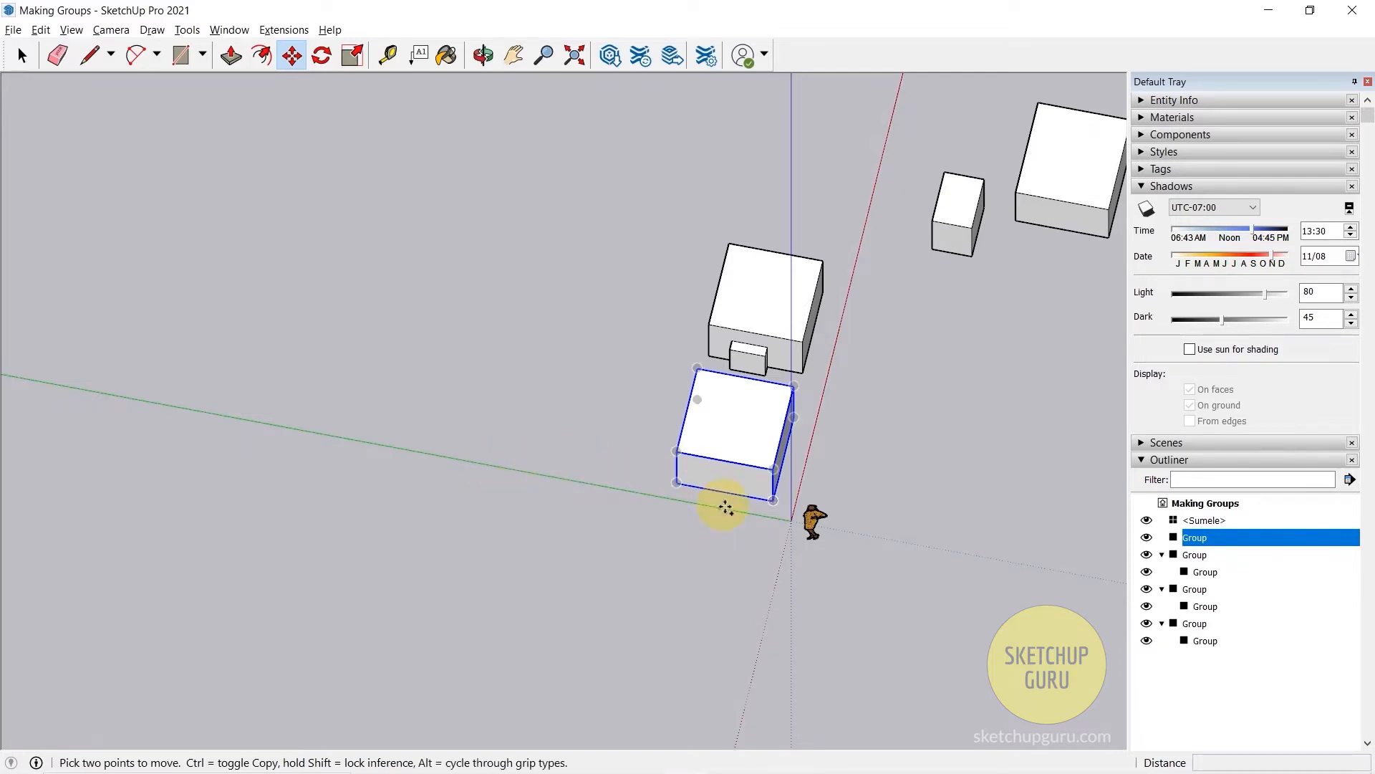
click(773, 500)
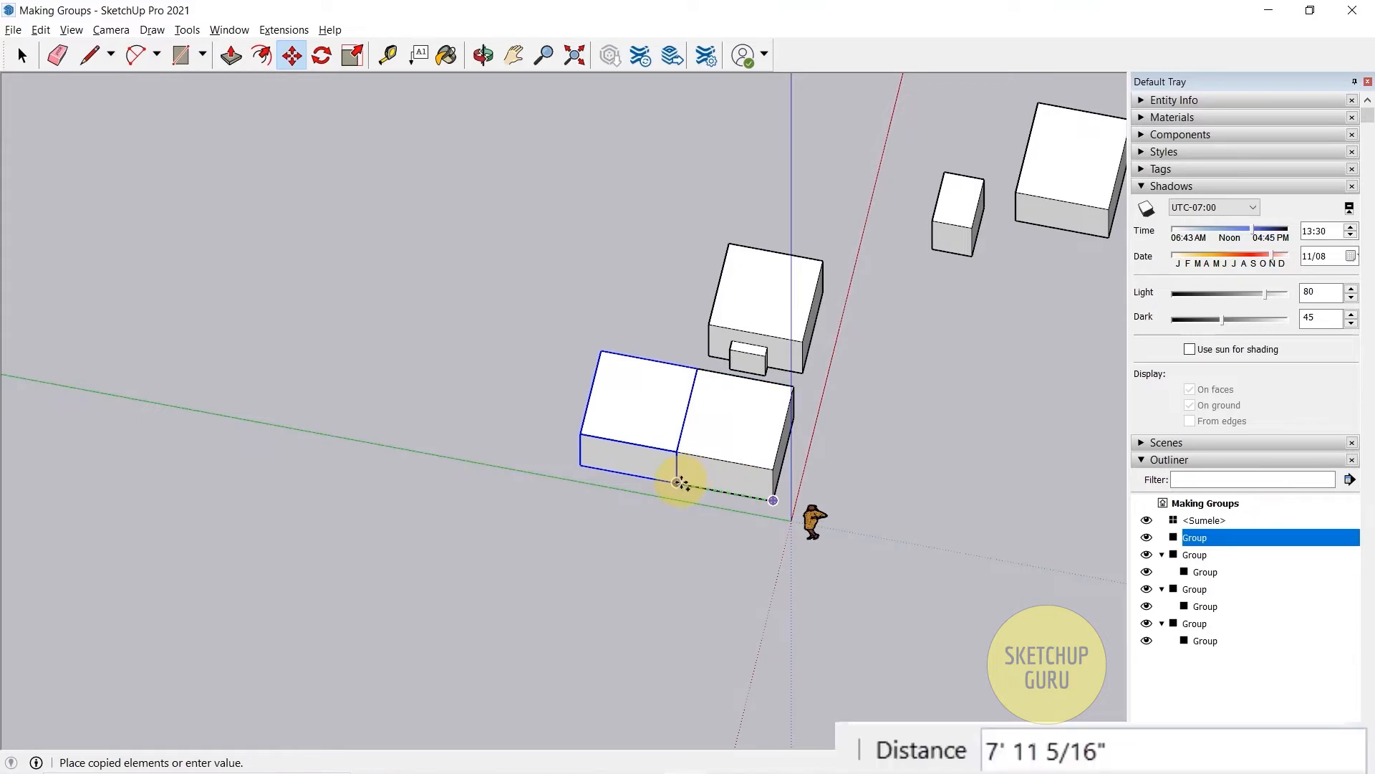
click(677, 482)
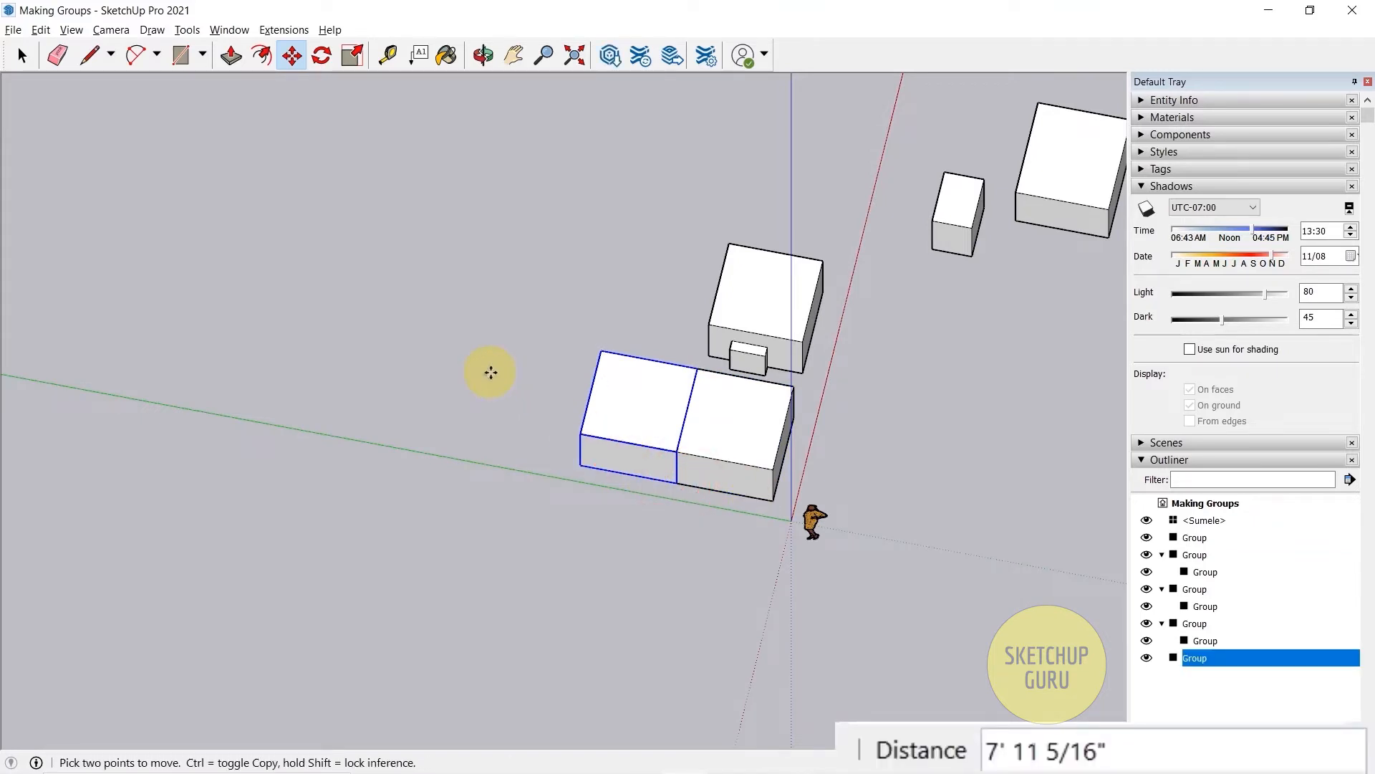
Multiply the adjacent copy into a row of 10 copies along the green axis with x10
text(x10)
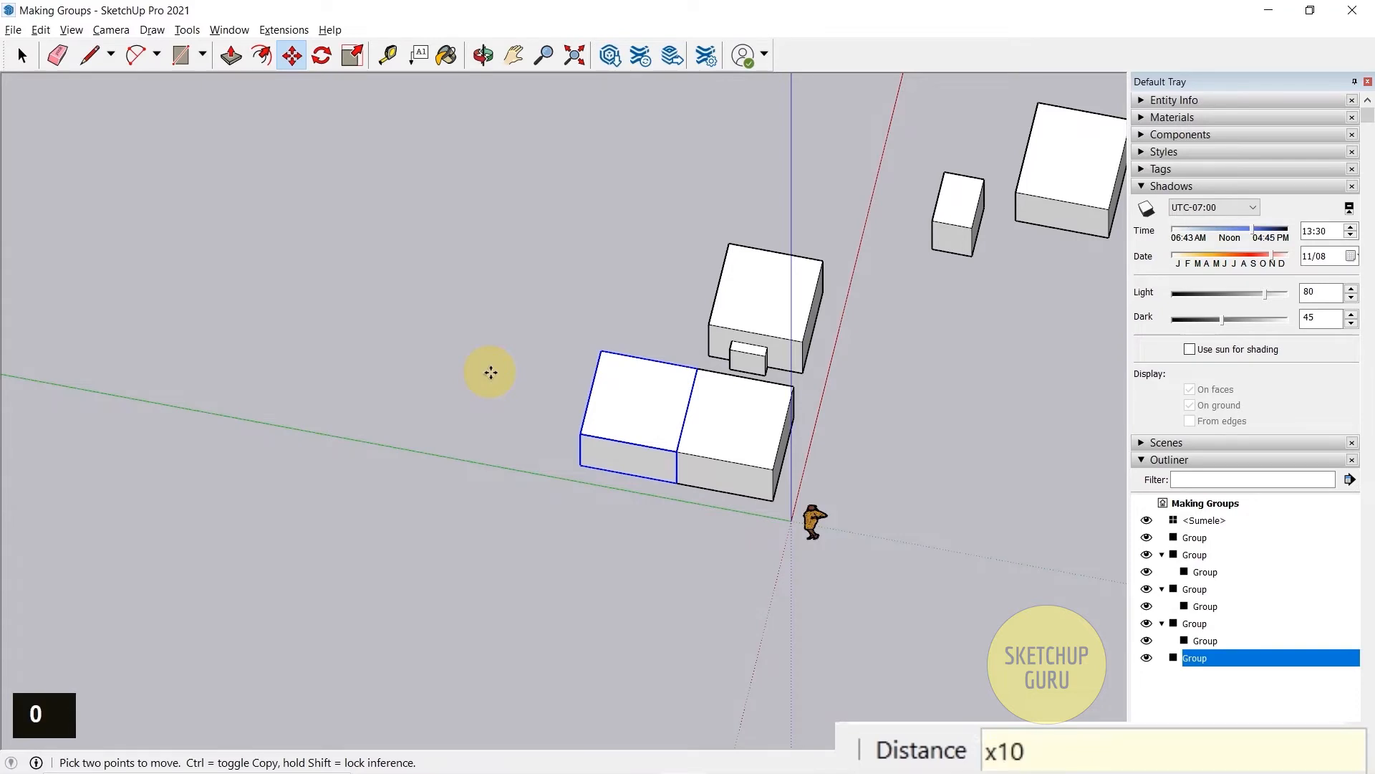
key(Return)
scroll(794, 459, down, 9)
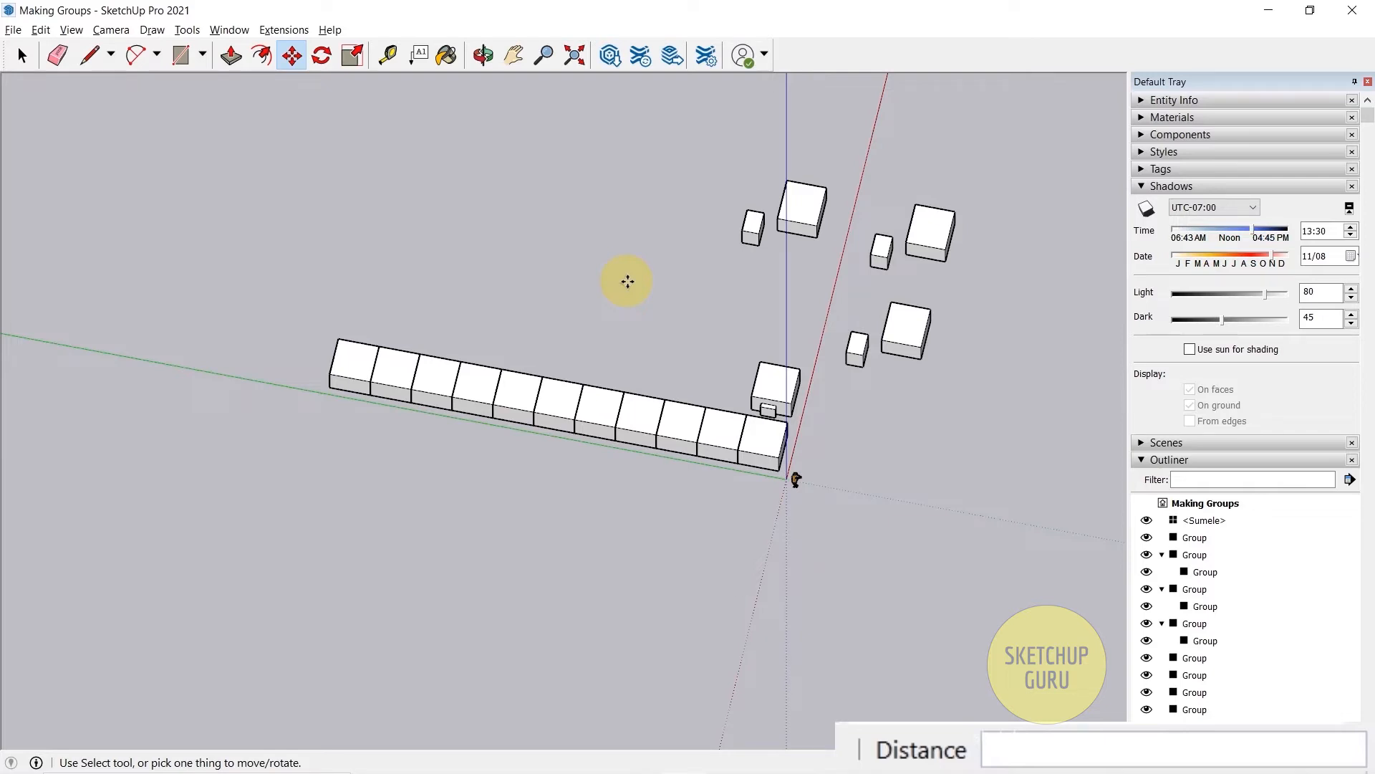
Change the row to 5 copies, to 7 copies, and back to 10 copies
text(x5)
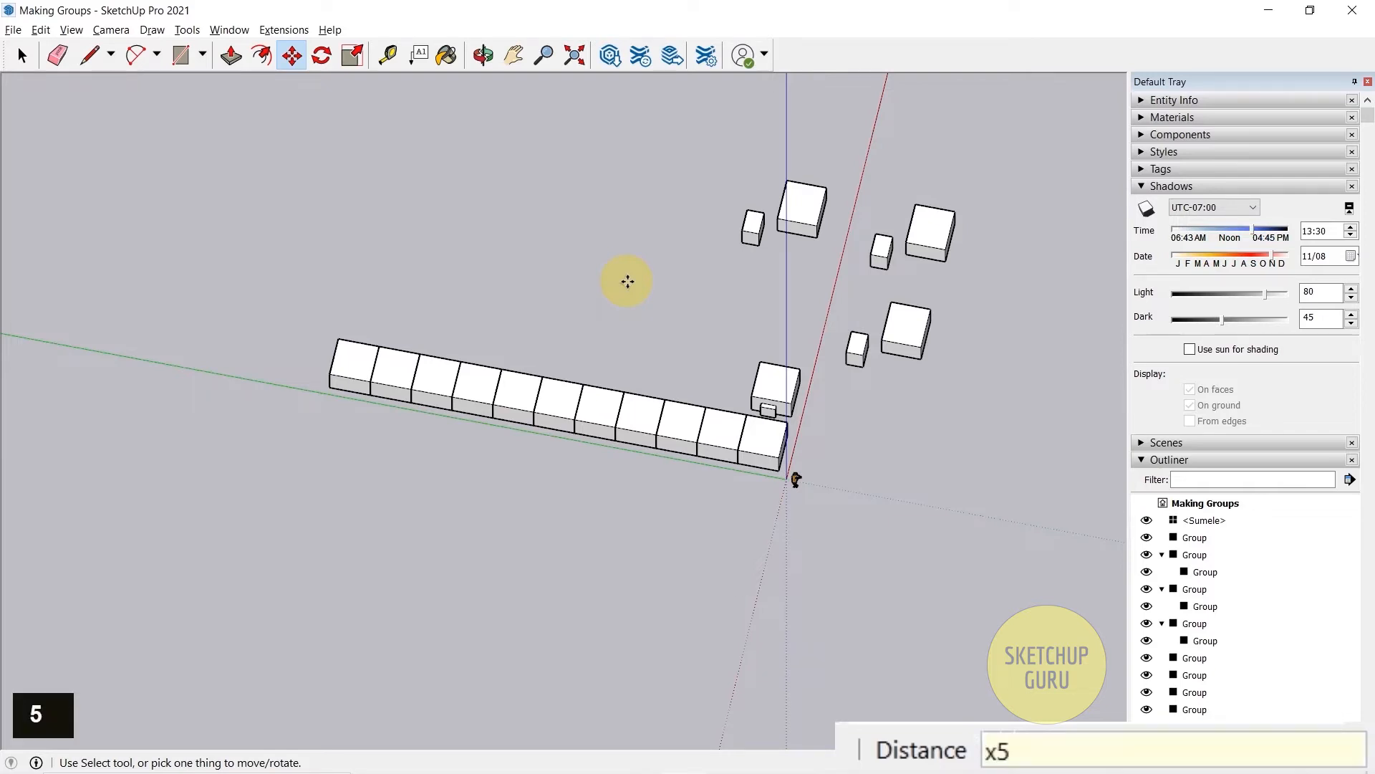
key(Return)
text(x)
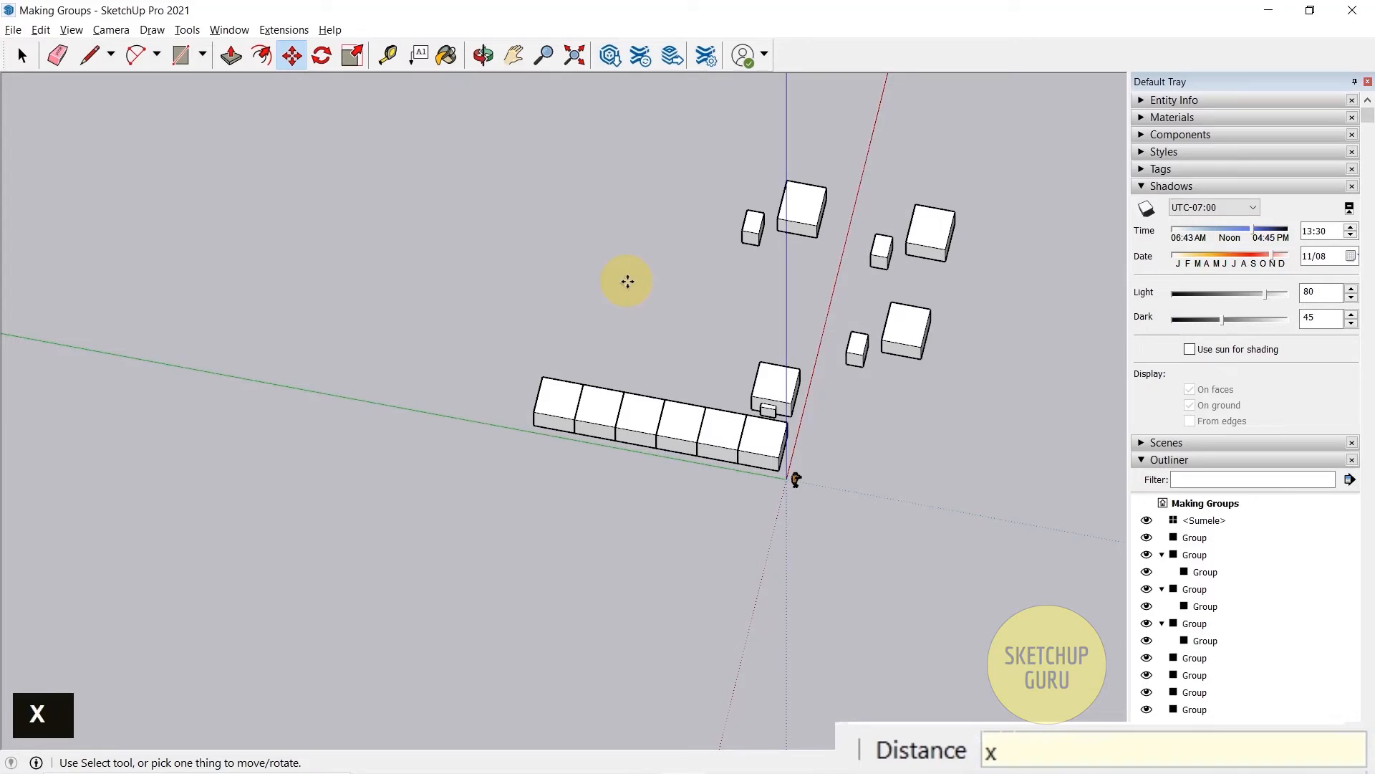
text(7)
key(Return)
text(x10)
key(Return)
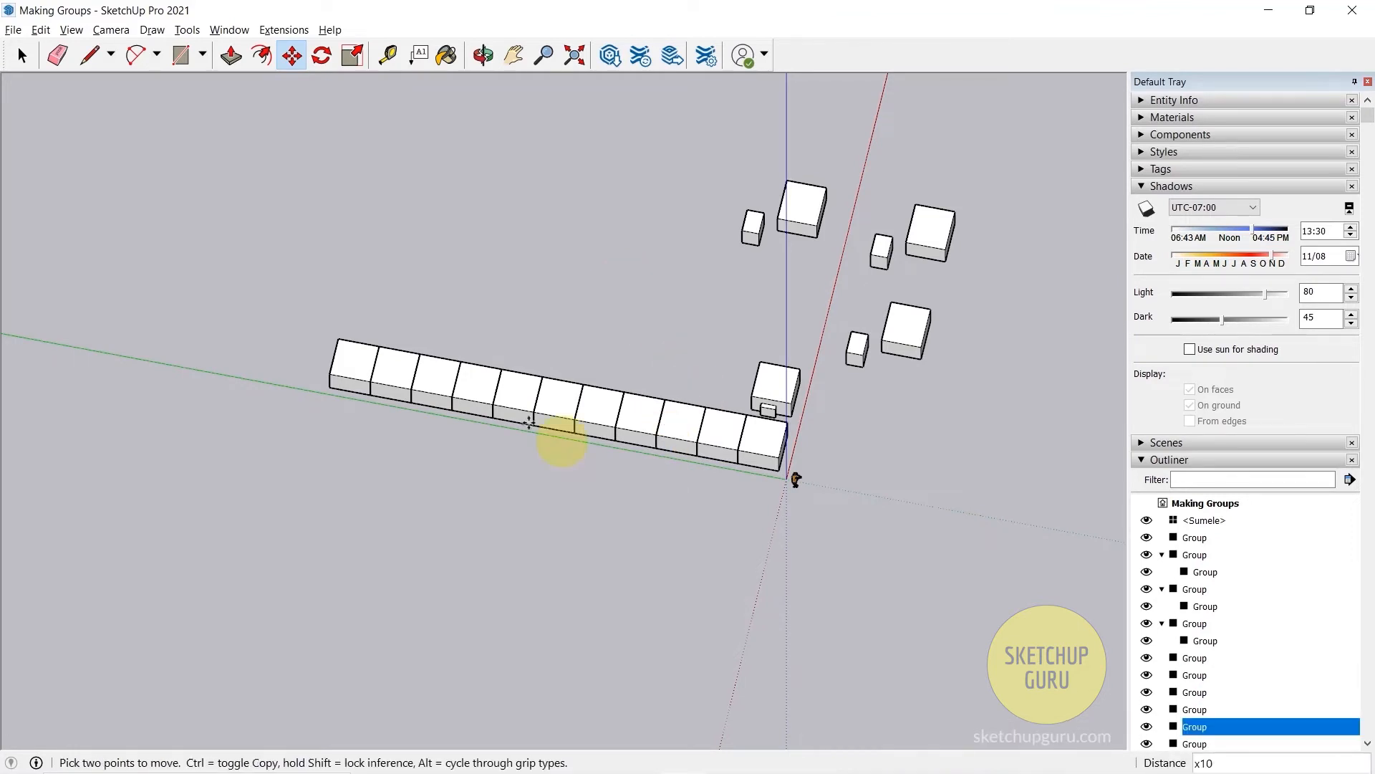
Copy the far end box of the row about 88' away from it, parallel to the red axis
scroll(699, 451, down, 2)
scroll(707, 451, down, 2)
key(space)
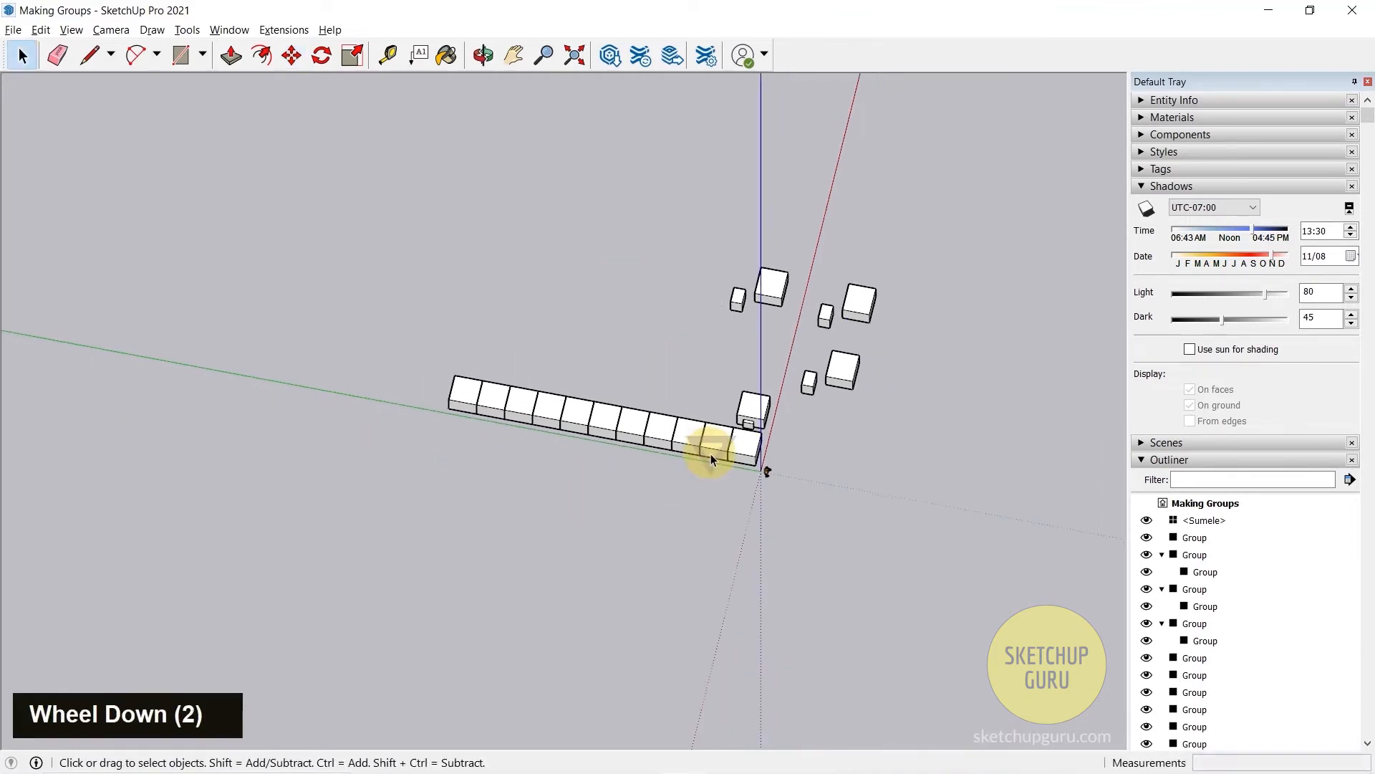
scroll(768, 466, up, 4)
middle_drag(767, 467, 276, 338)
scroll(814, 491, up, 4)
middle_drag(813, 491, 914, 307)
scroll(609, 527, down, 1)
scroll(634, 502, up, 2)
scroll(952, 470, up, 3)
scroll(901, 579, down, 3)
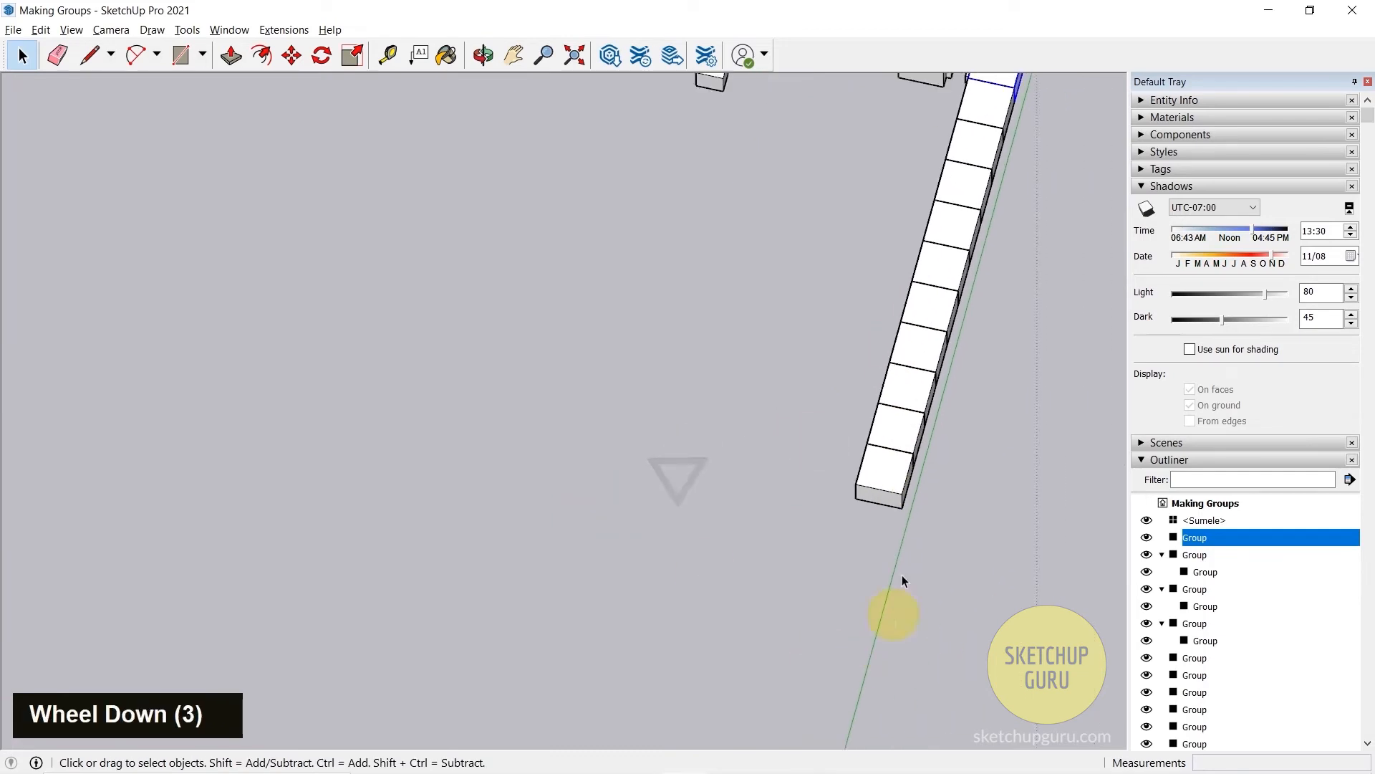
key(m)
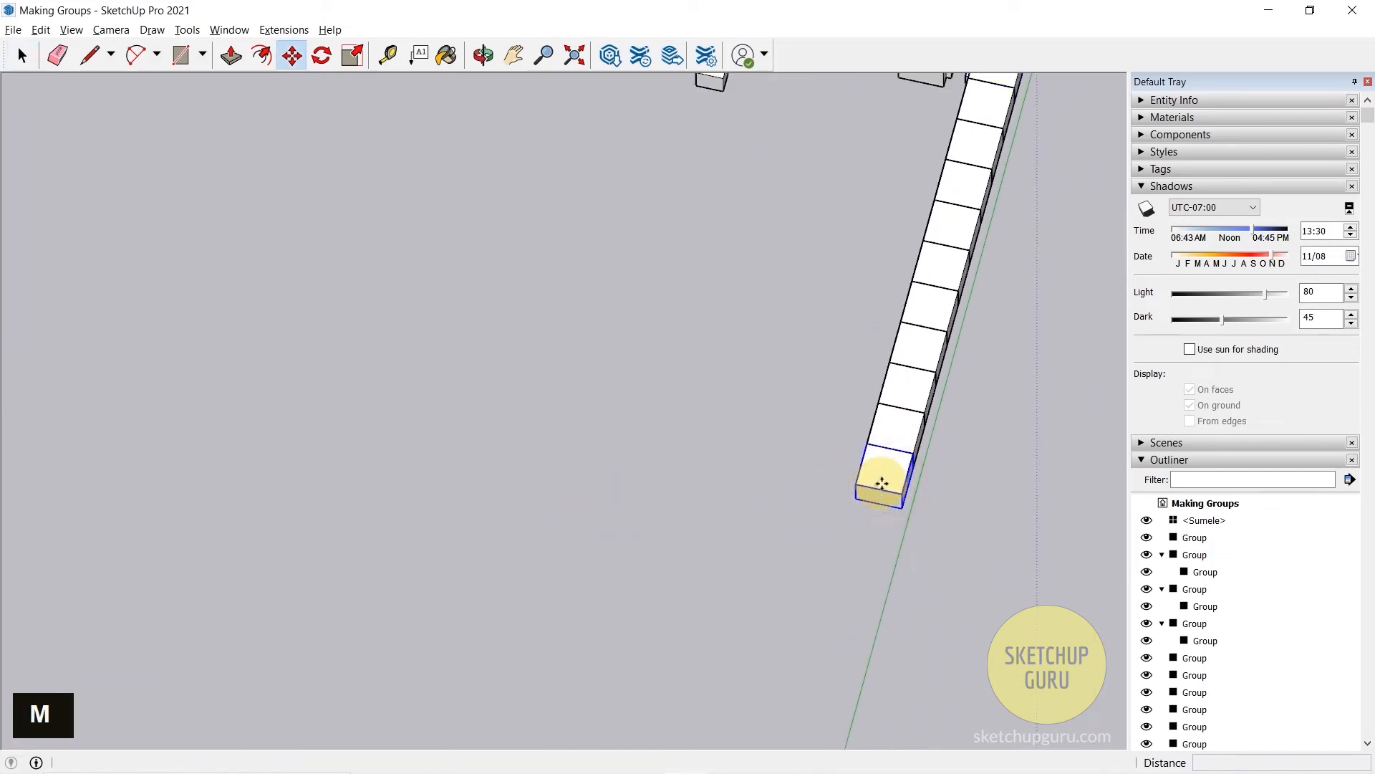
key(ctrl)
click(854, 501)
scroll(931, 510, down, 7)
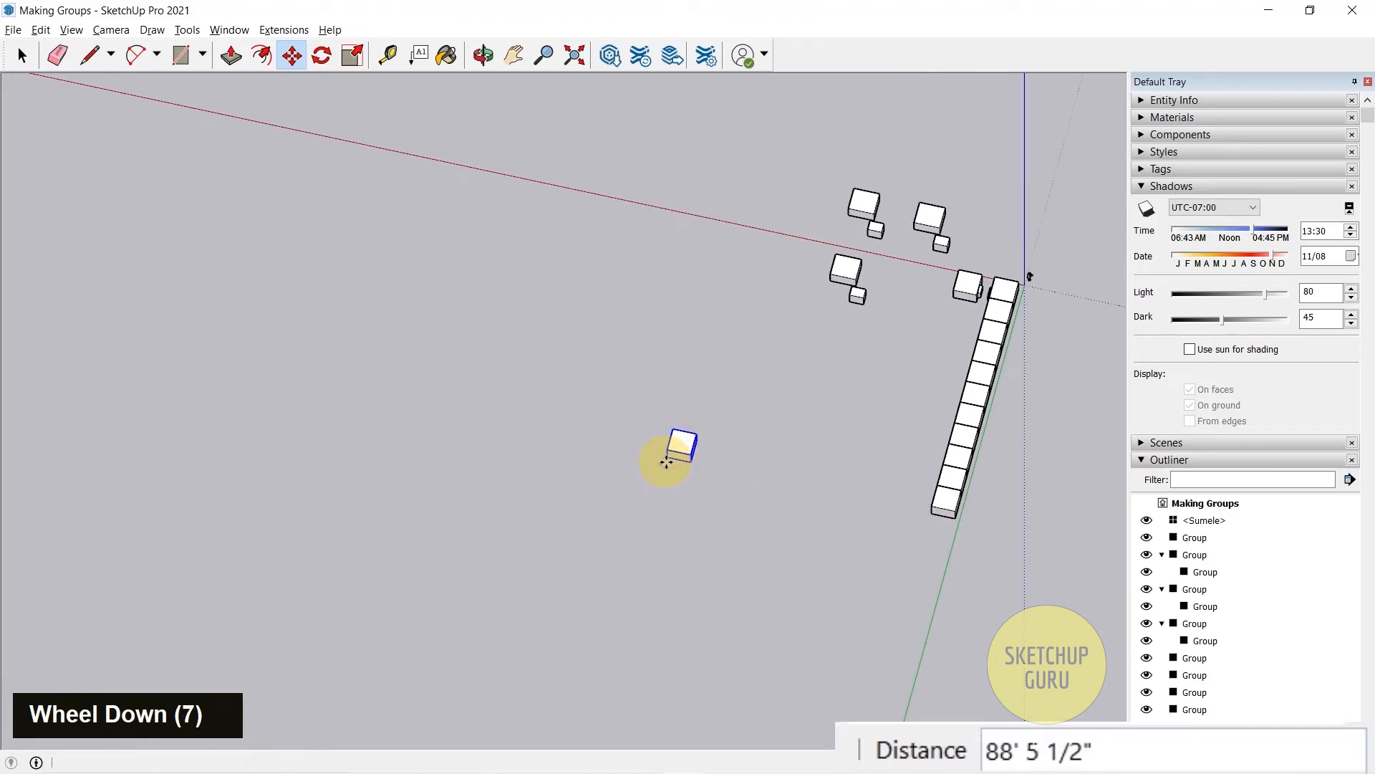
click(666, 462)
Divide the distance between the end box and its far copy into 6 equal intervals of boxes with /6
text(/6)
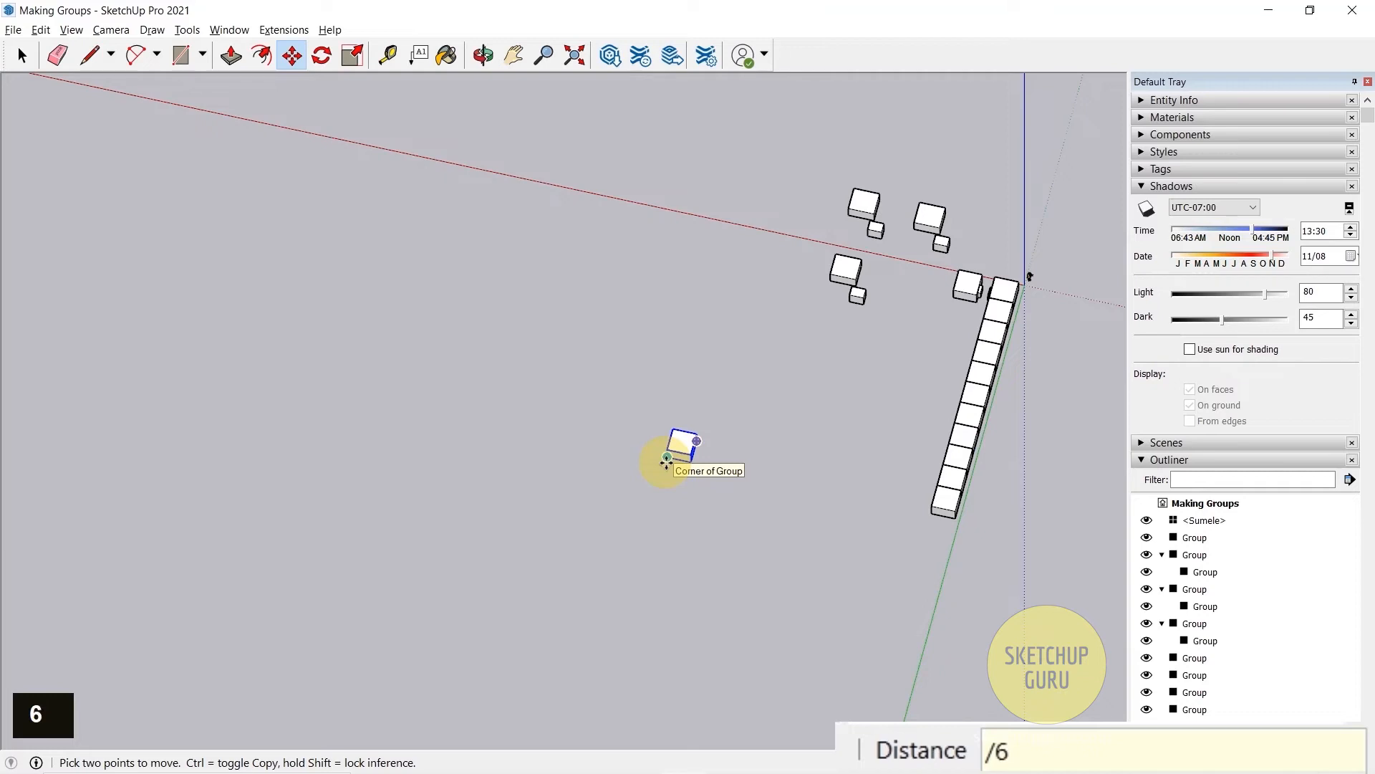
key(Return)
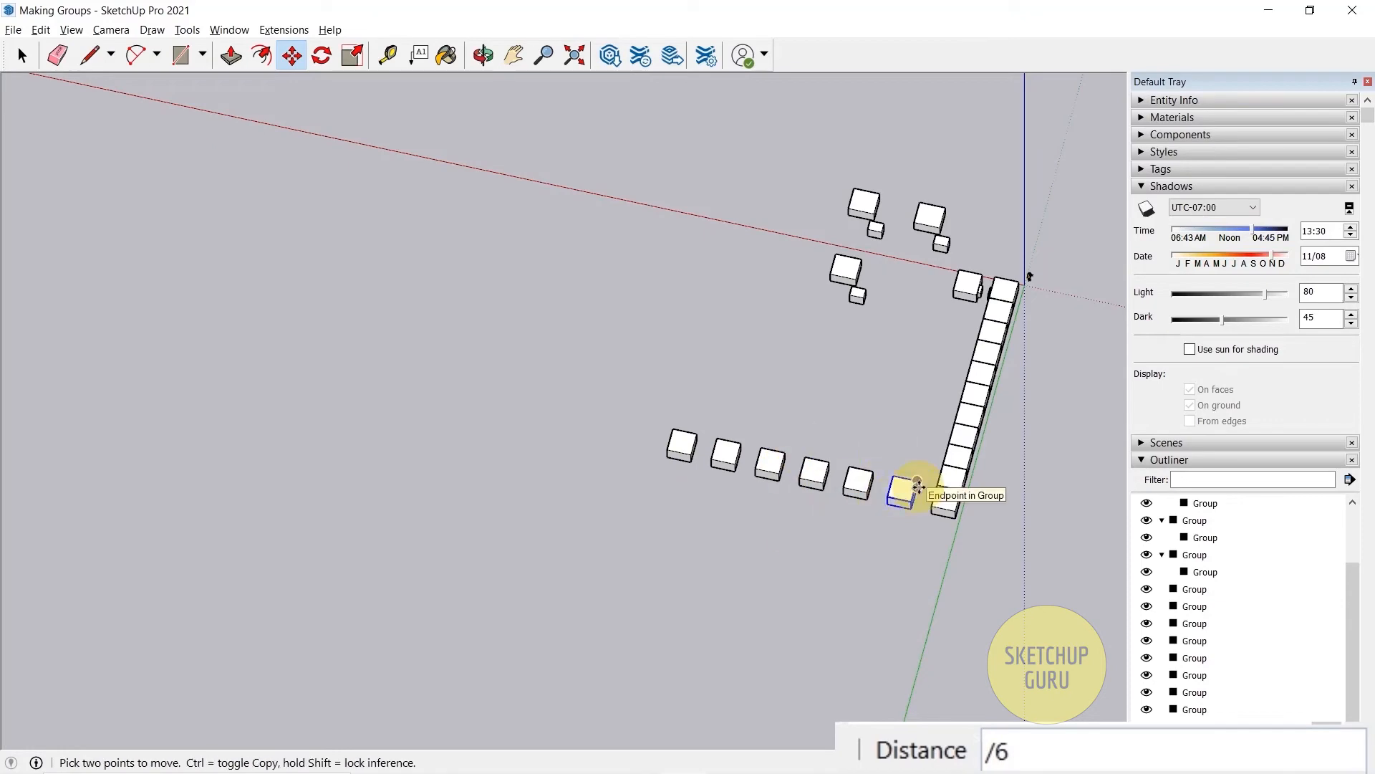
scroll(881, 448, up, 6)
middle_drag(881, 449, 654, 470)
scroll(568, 332, down, 6)
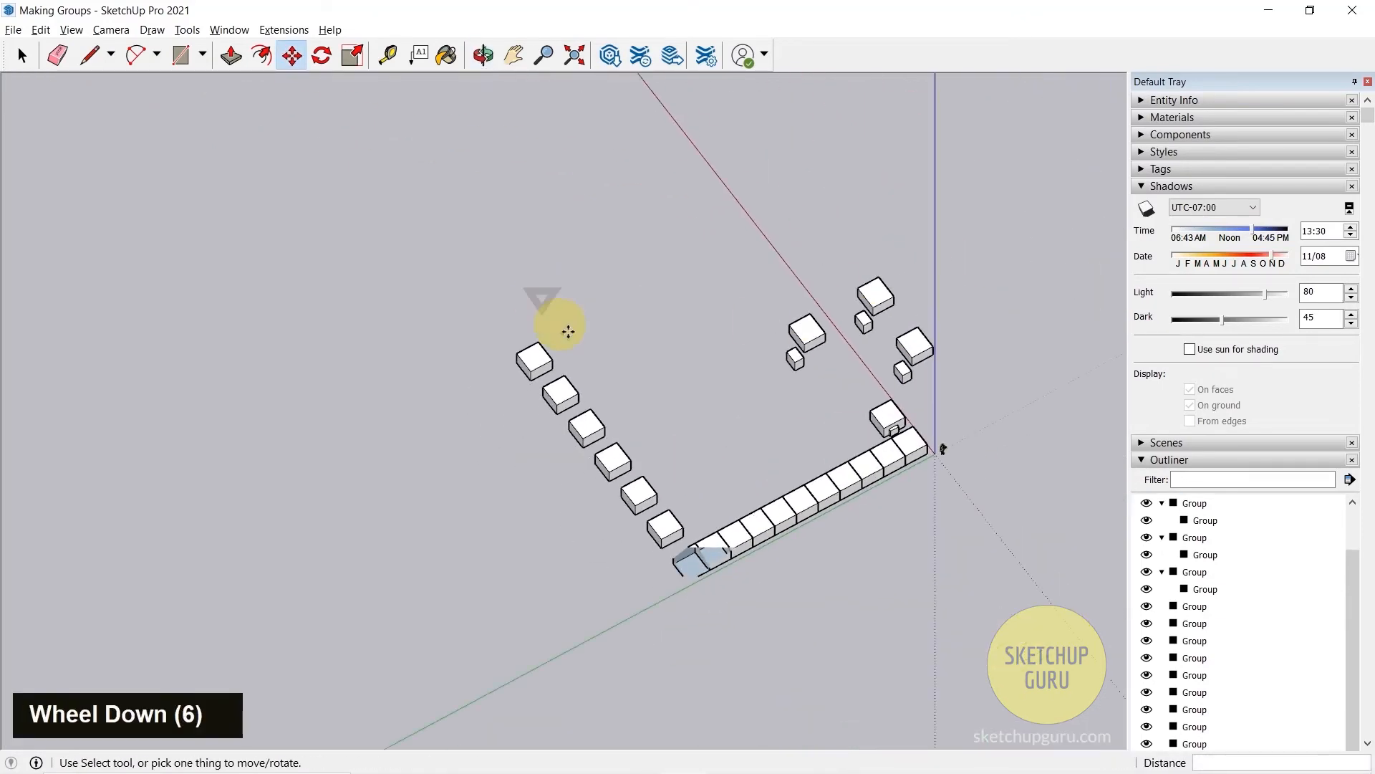
middle_drag(568, 331, 209, 571)
middle_drag(700, 492, 774, 391)
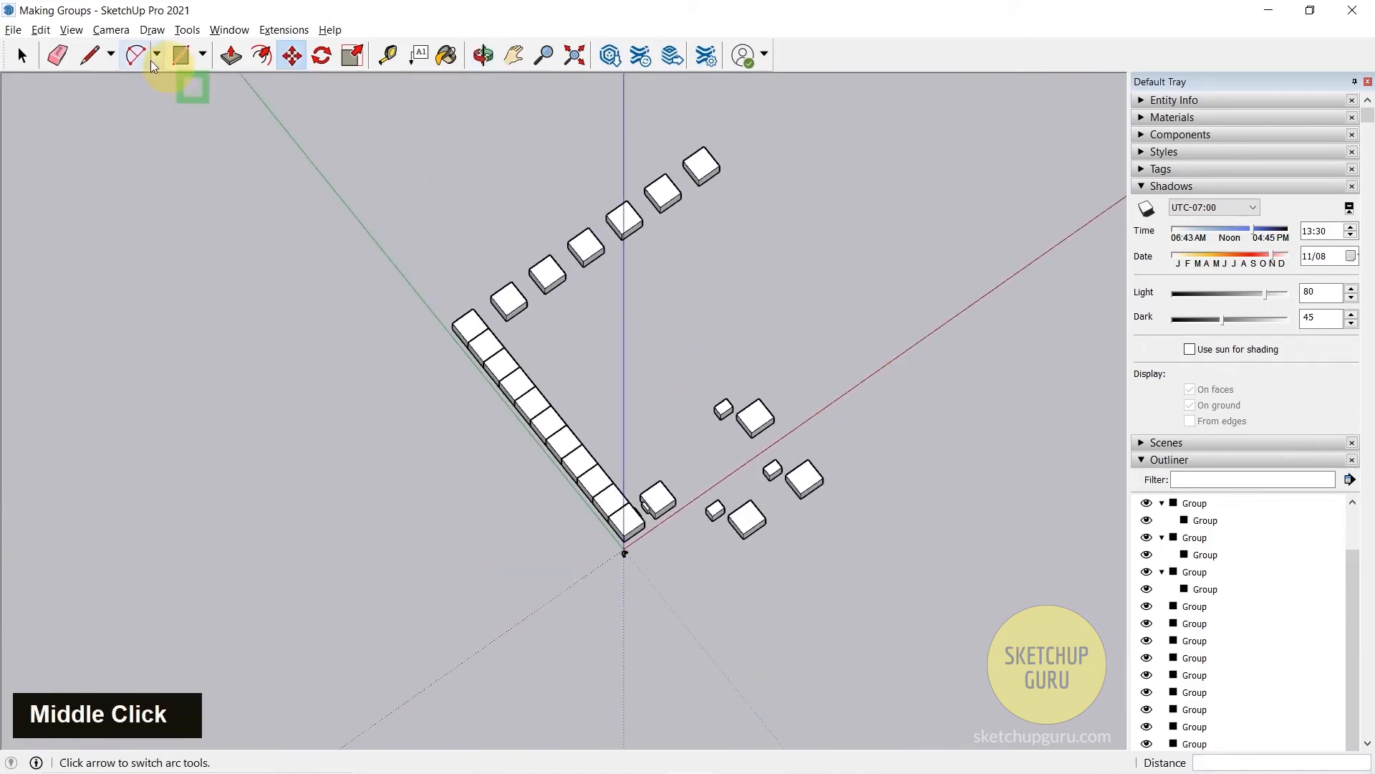
Switch the camera from parallel projection to Perspective
click(108, 32)
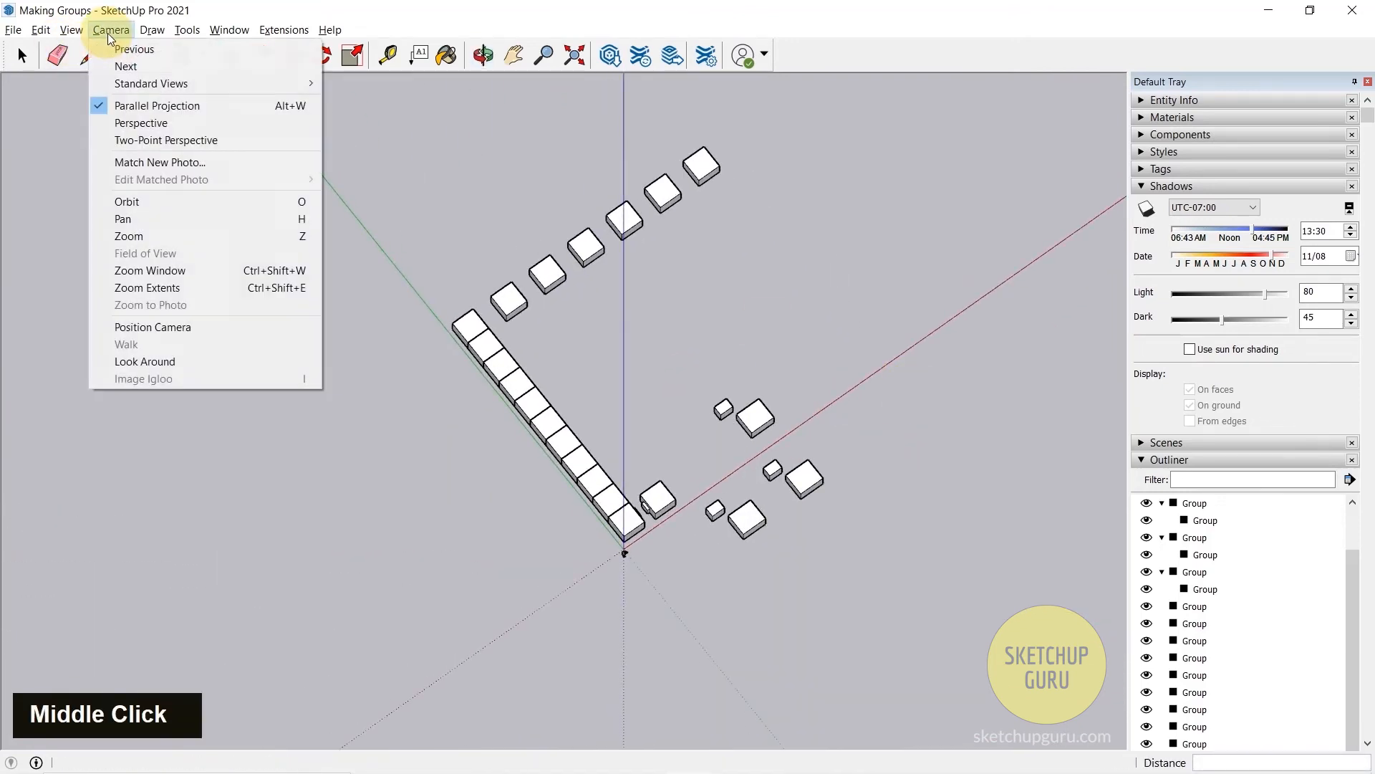
click(121, 123)
scroll(523, 322, down, 20)
middle_drag(512, 295, 584, 386)
scroll(545, 274, up, 5)
shift+middle_drag(545, 274, 445, 374)
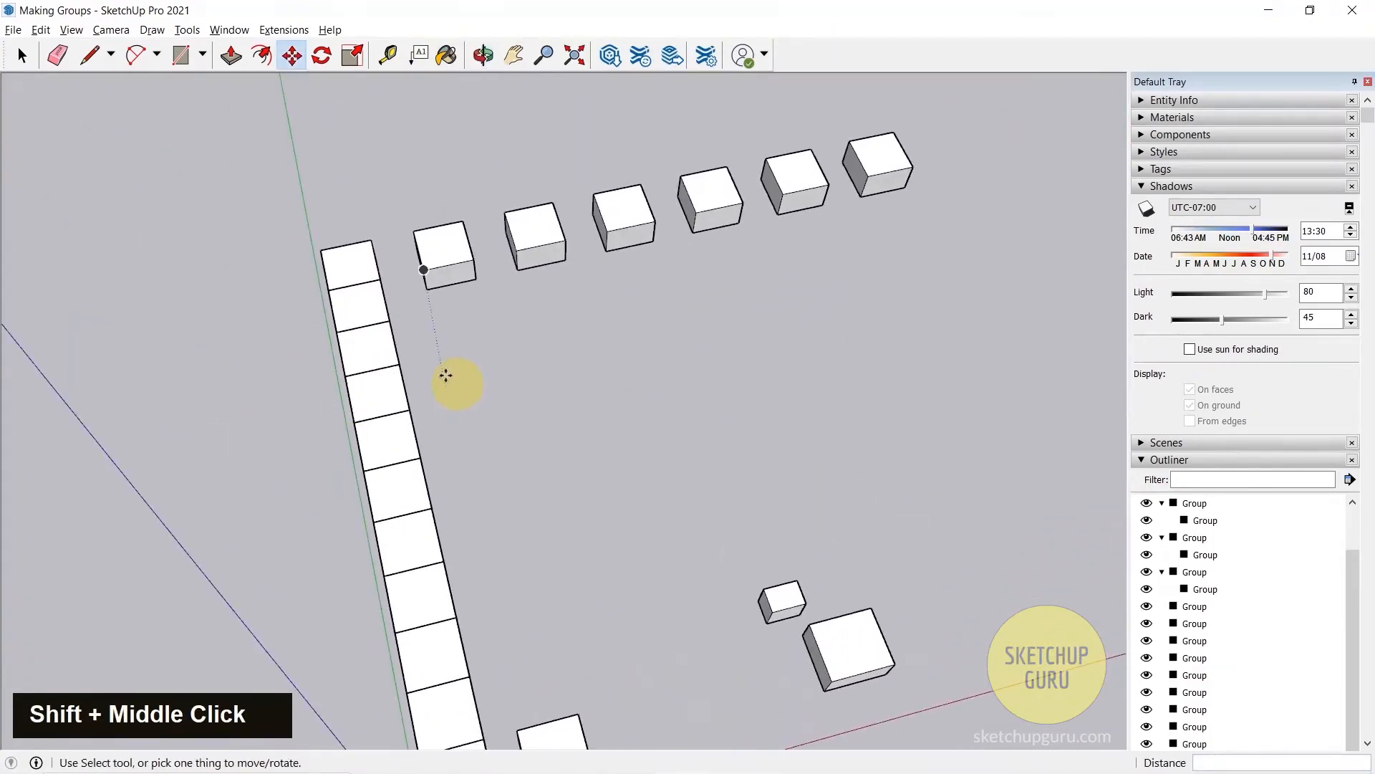
Open the two-box group nearest the origin for editing
scroll(528, 325, down, 3)
middle_drag(528, 325, 282, 433)
scroll(680, 431, up, 4)
scroll(548, 518, up, 6)
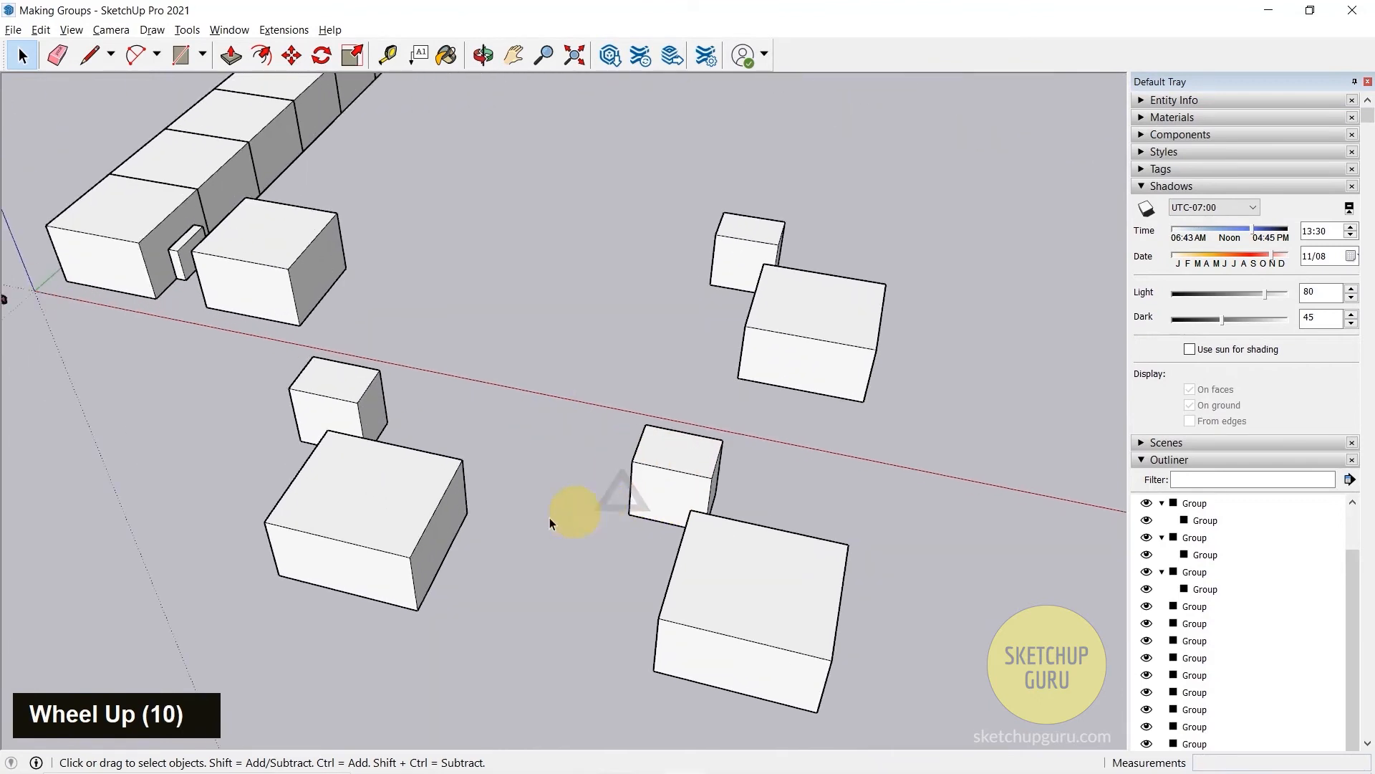
scroll(656, 474, down, 4)
scroll(503, 517, up, 6)
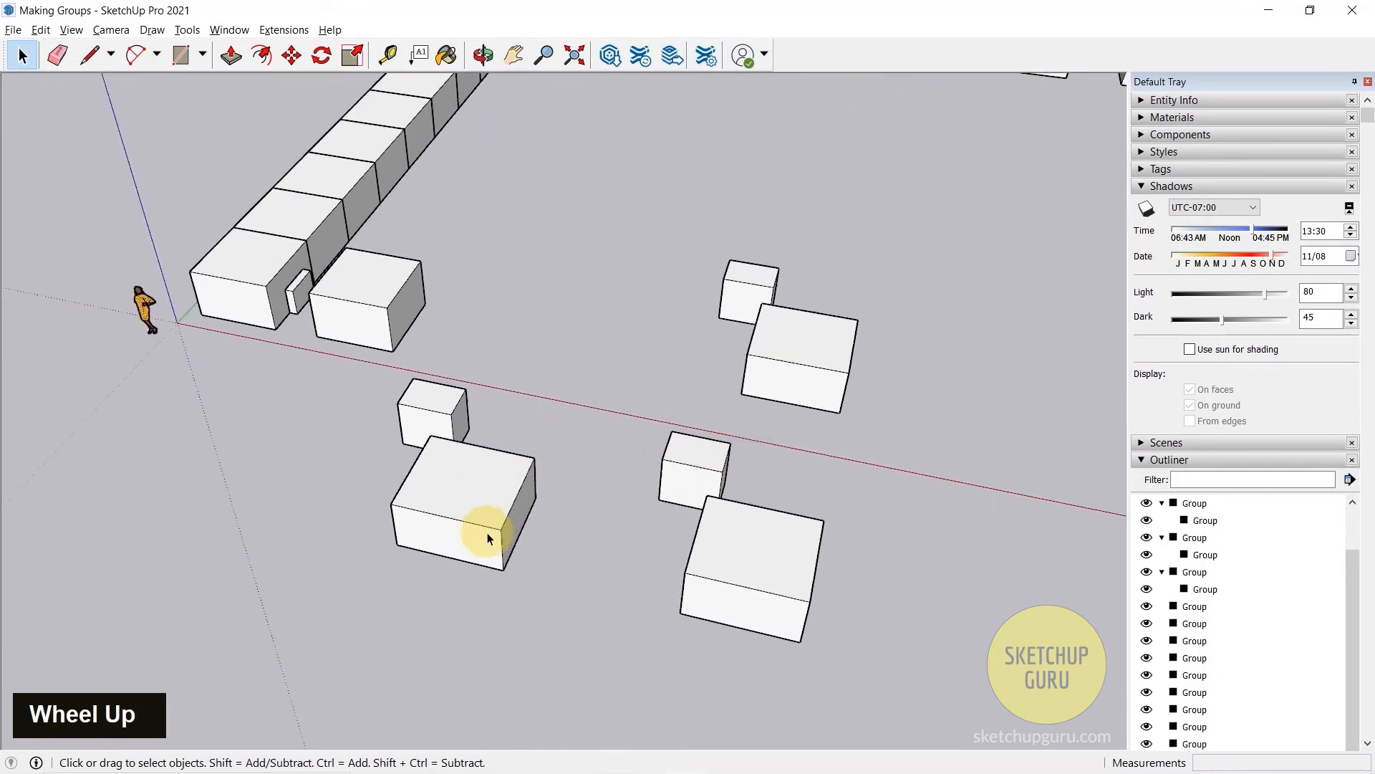
middle_click(513, 501)
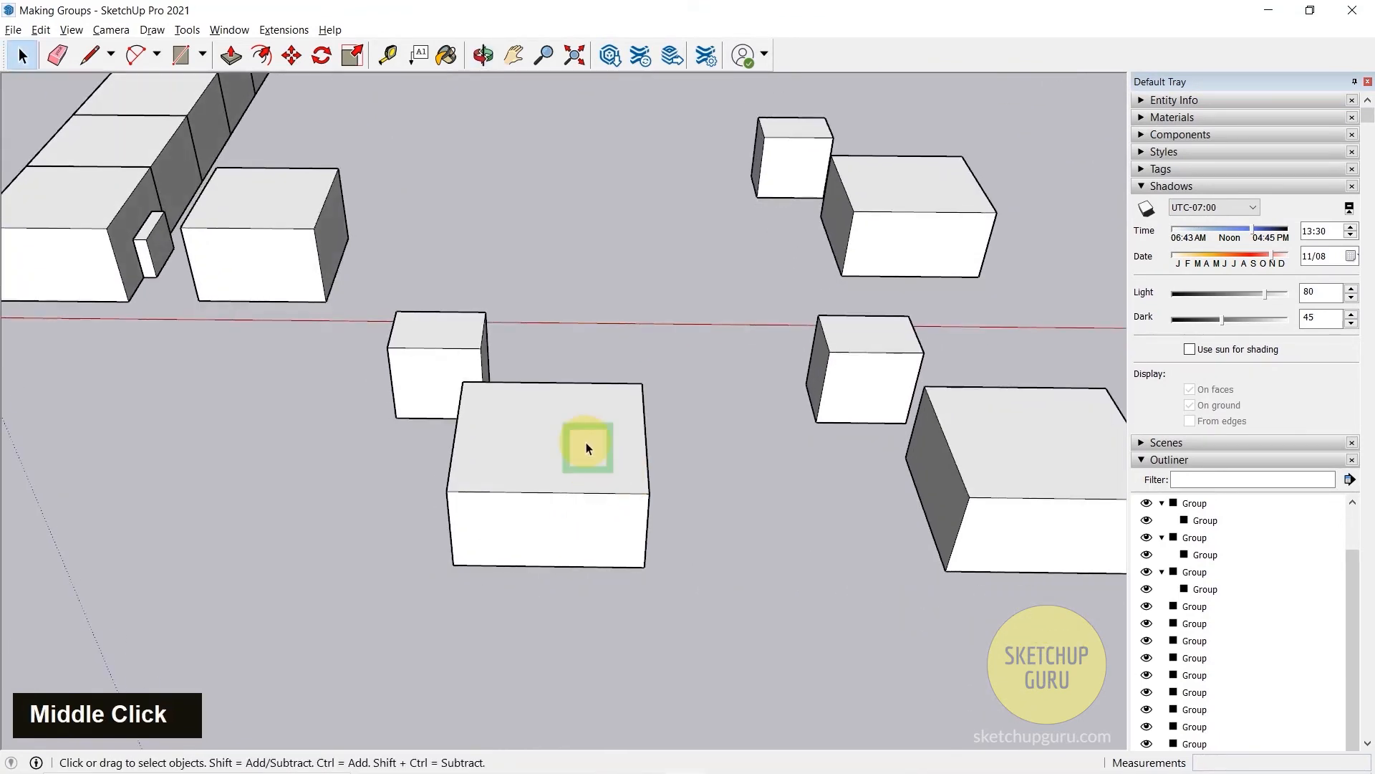
double_click(586, 442)
middle_click(516, 439)
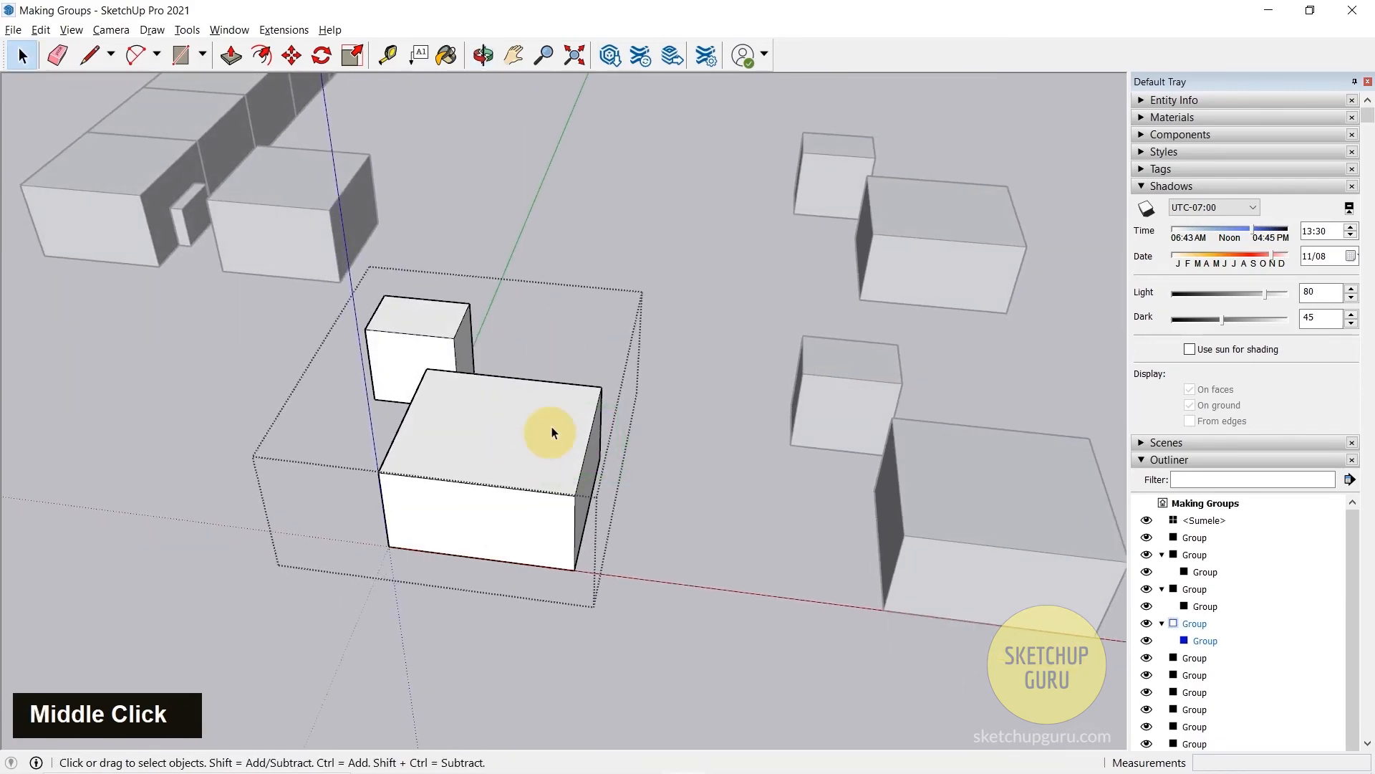
Lengthen the large box in the open group by moving its end face 2' outward along the red axis, and close the group
drag(548, 264, 704, 681)
middle_drag(458, 575, 425, 513)
scroll(515, 346, down, 2)
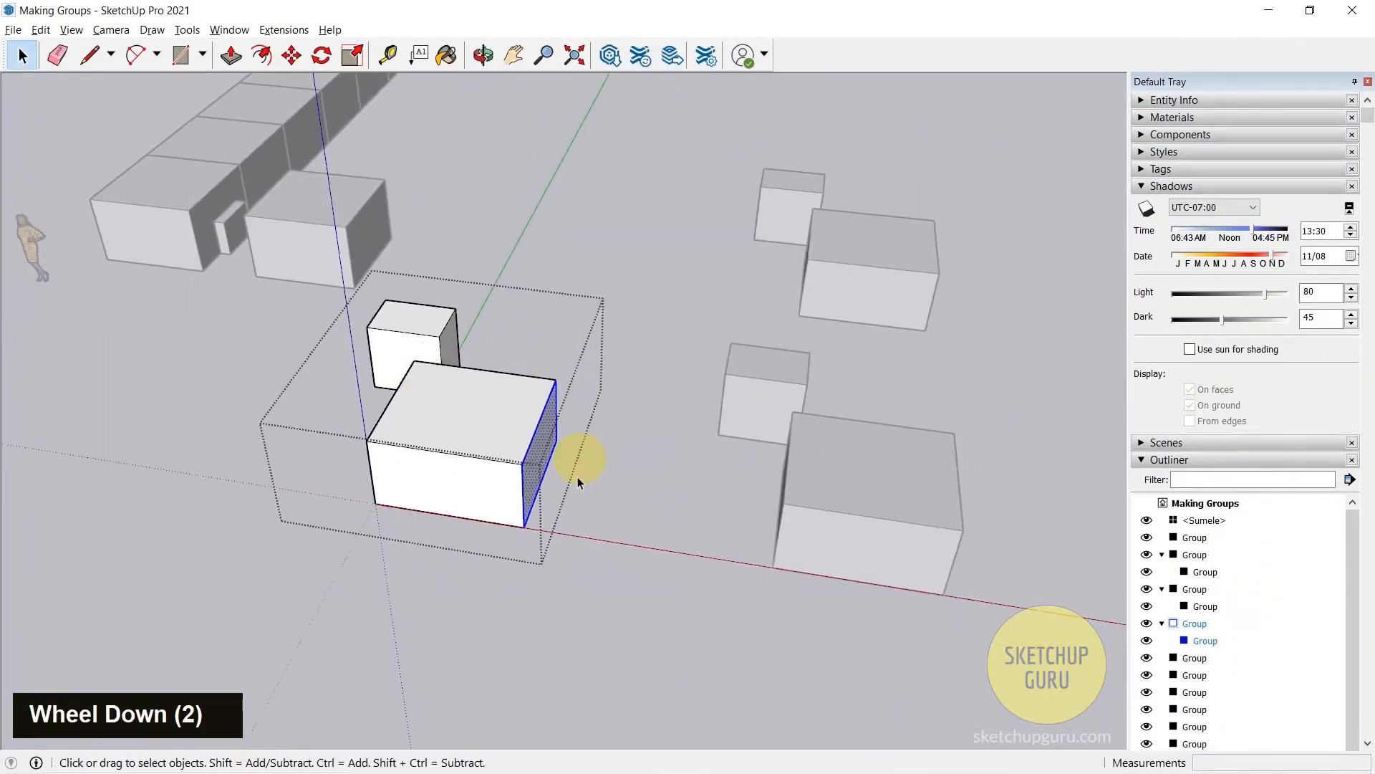
key(m)
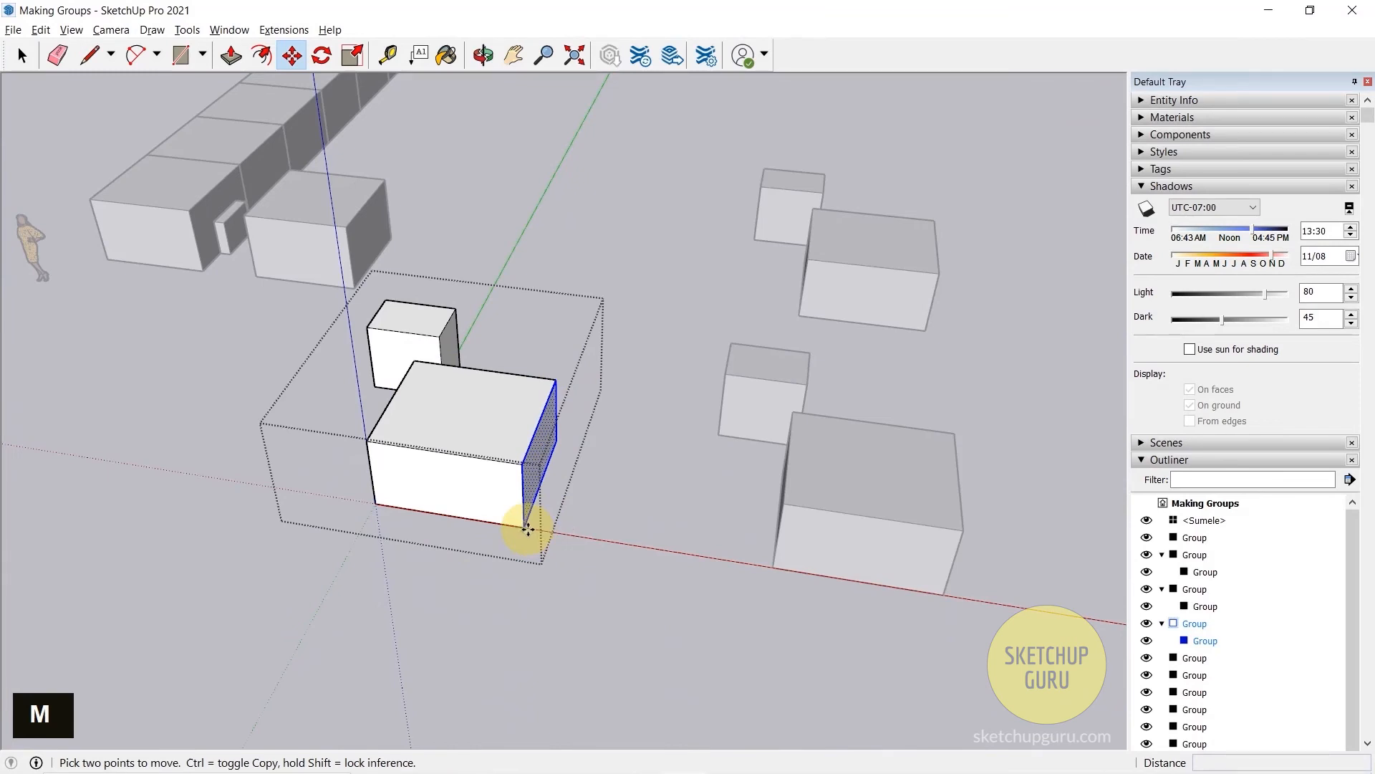
click(525, 526)
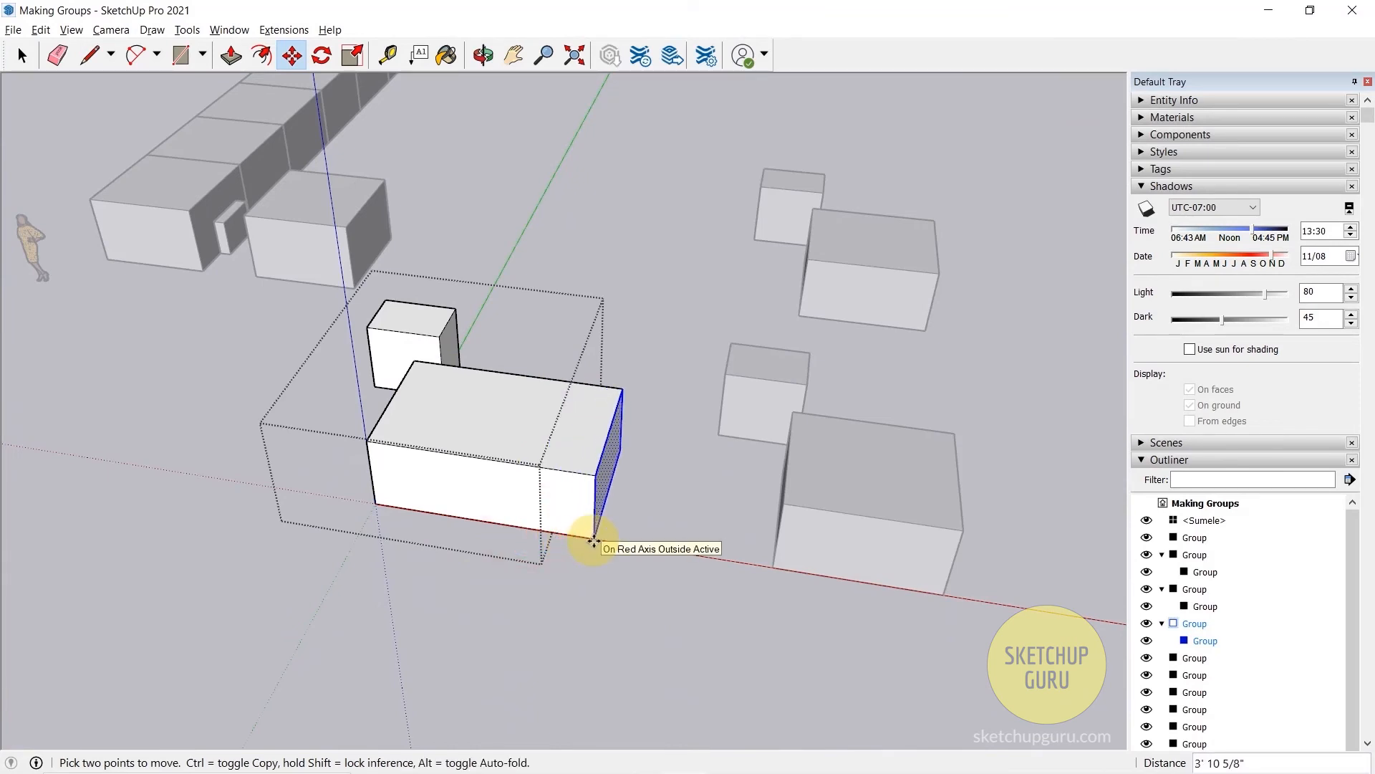
text(2')
key(Return)
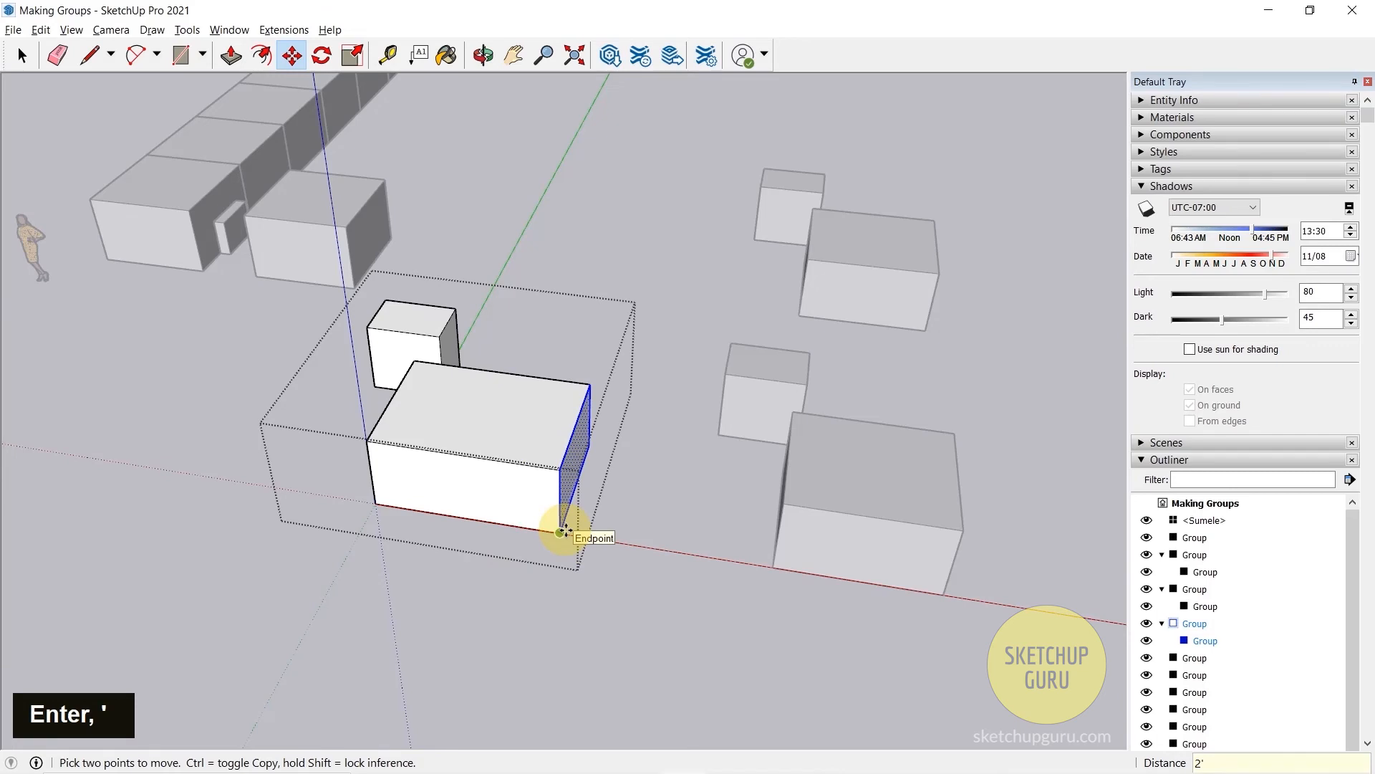
key(space)
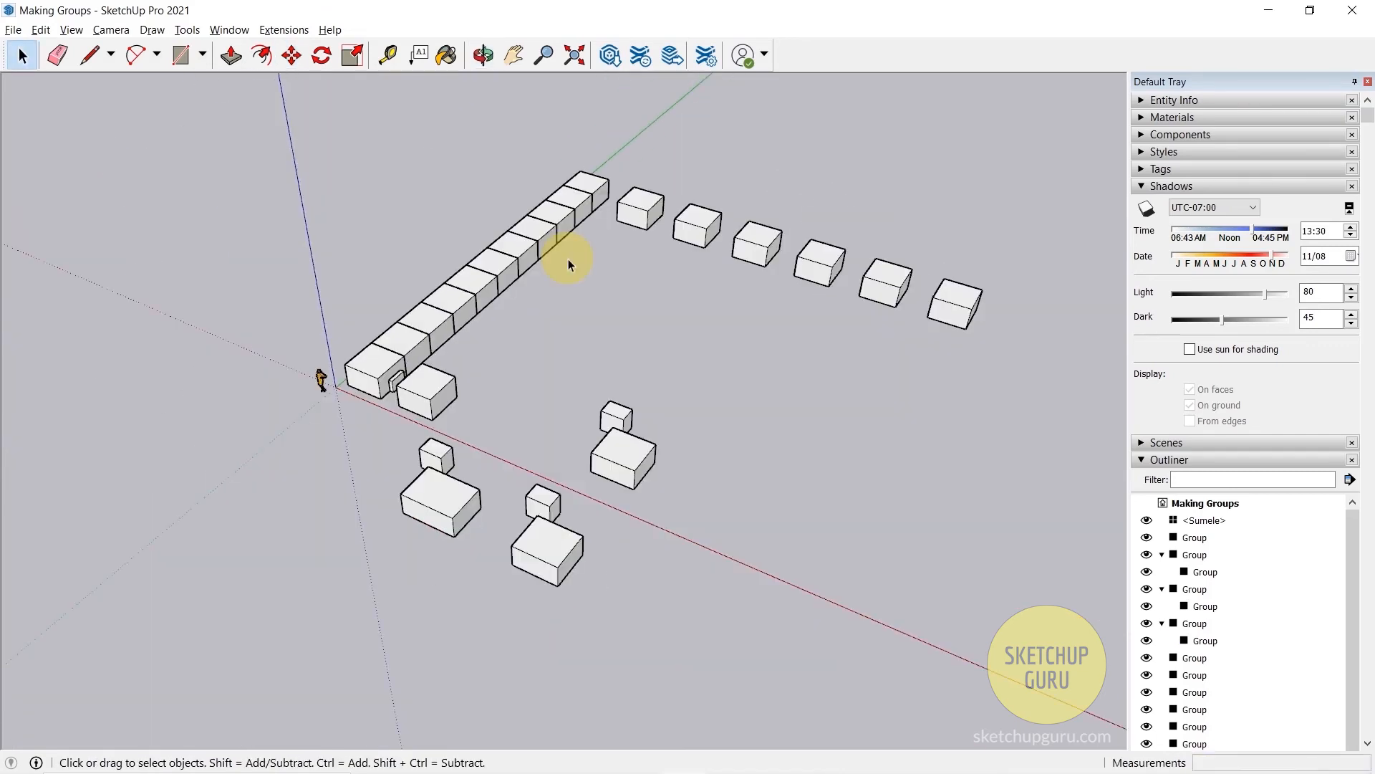